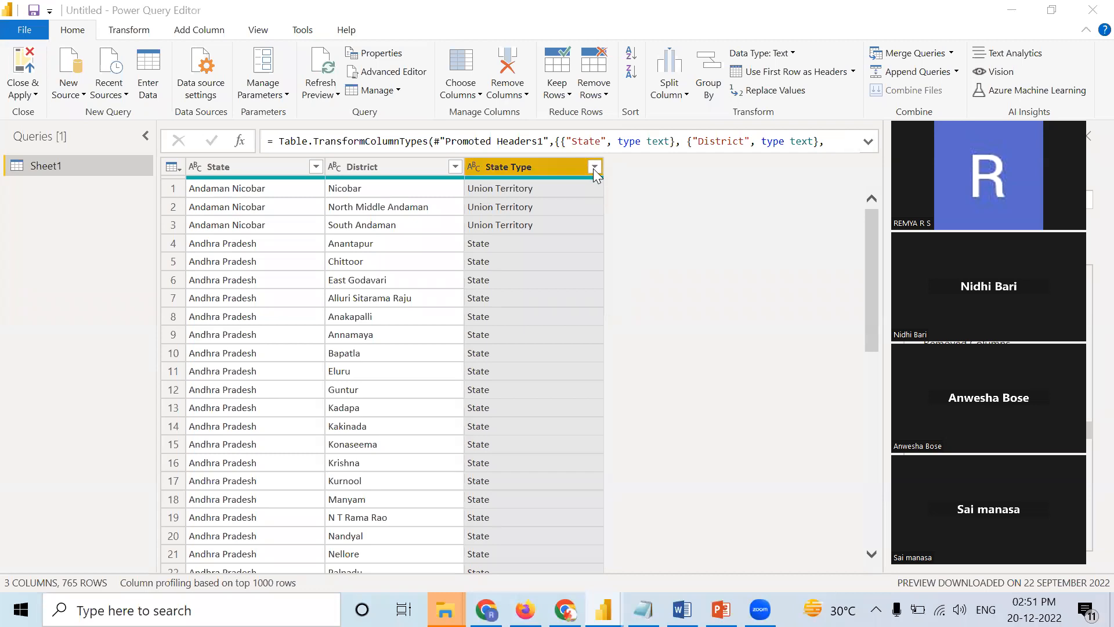
# Remove the blank rows and the rows with errors in the State Type column from Sheet1
pyautogui.click(605, 99)
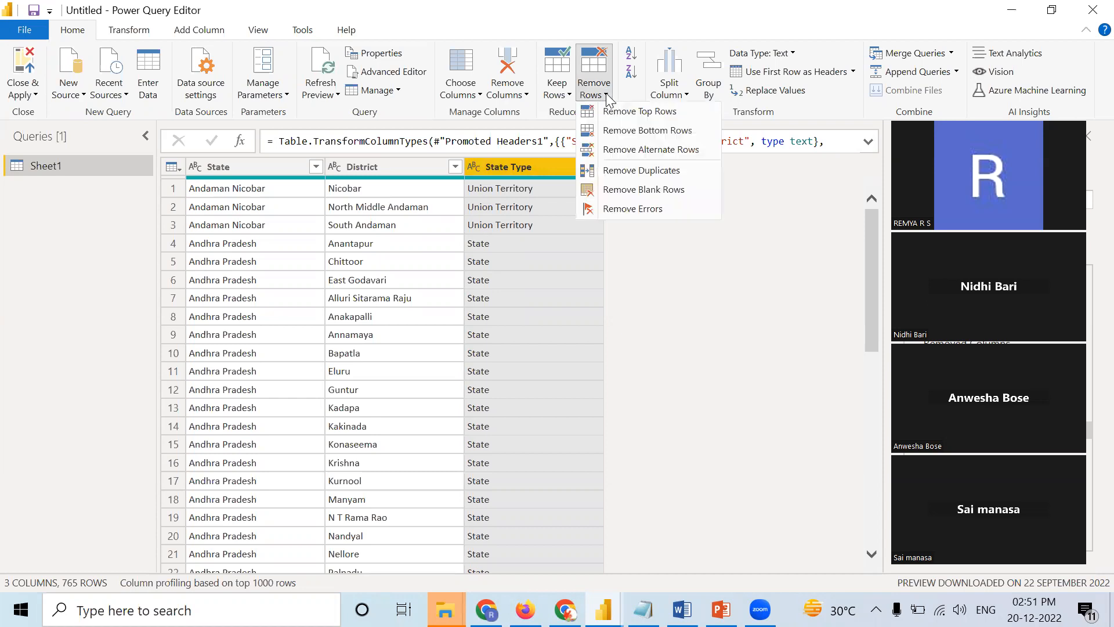
pyautogui.click(629, 190)
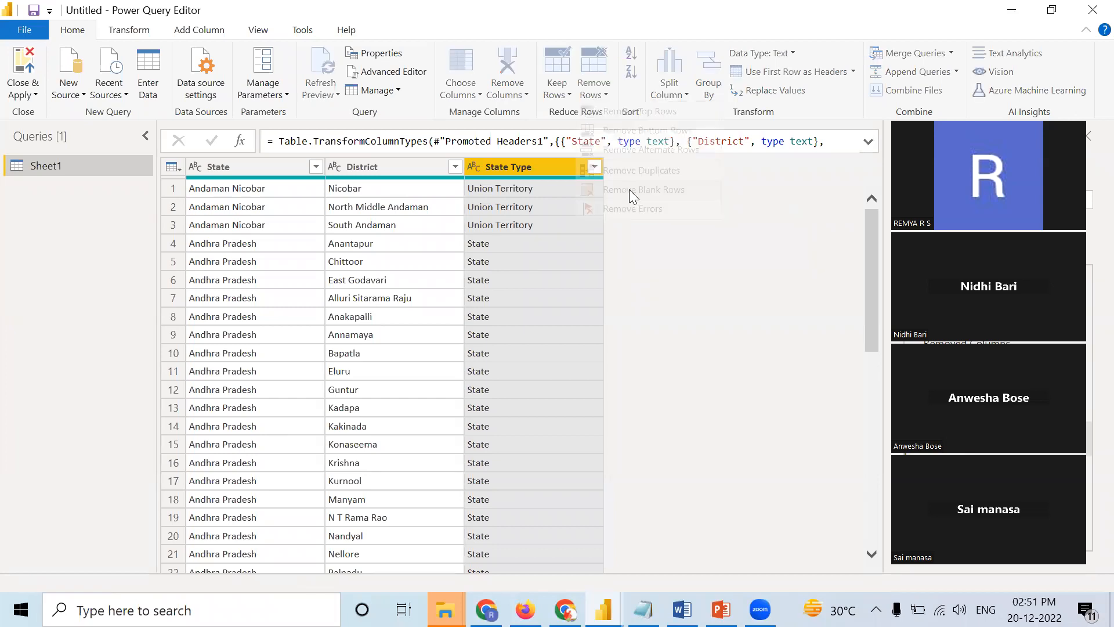
pyautogui.click(606, 95)
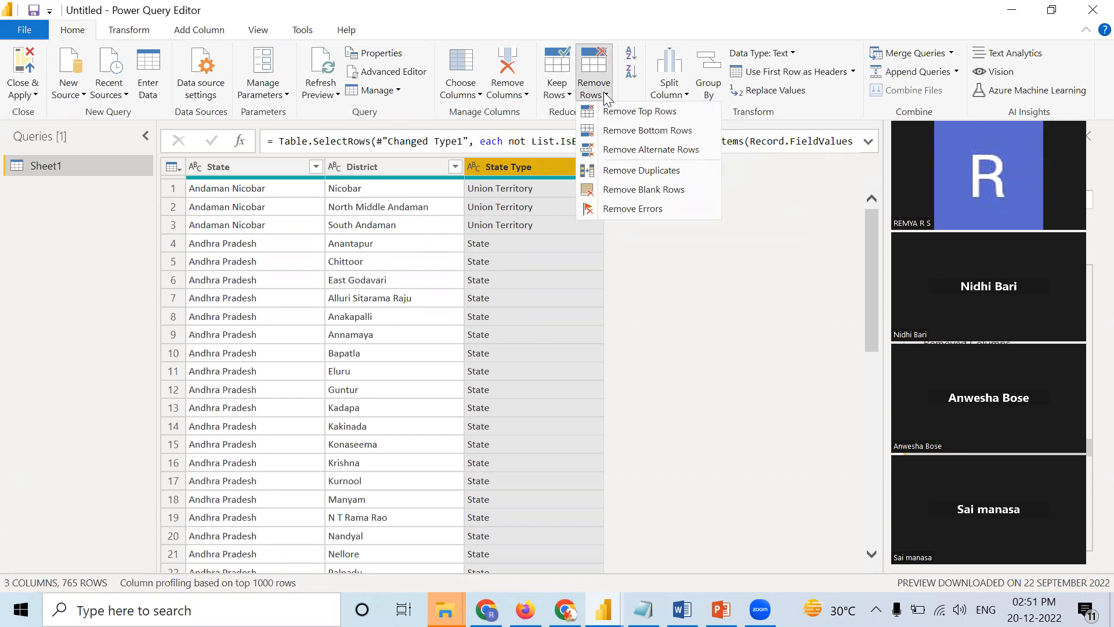
pyautogui.click(627, 210)
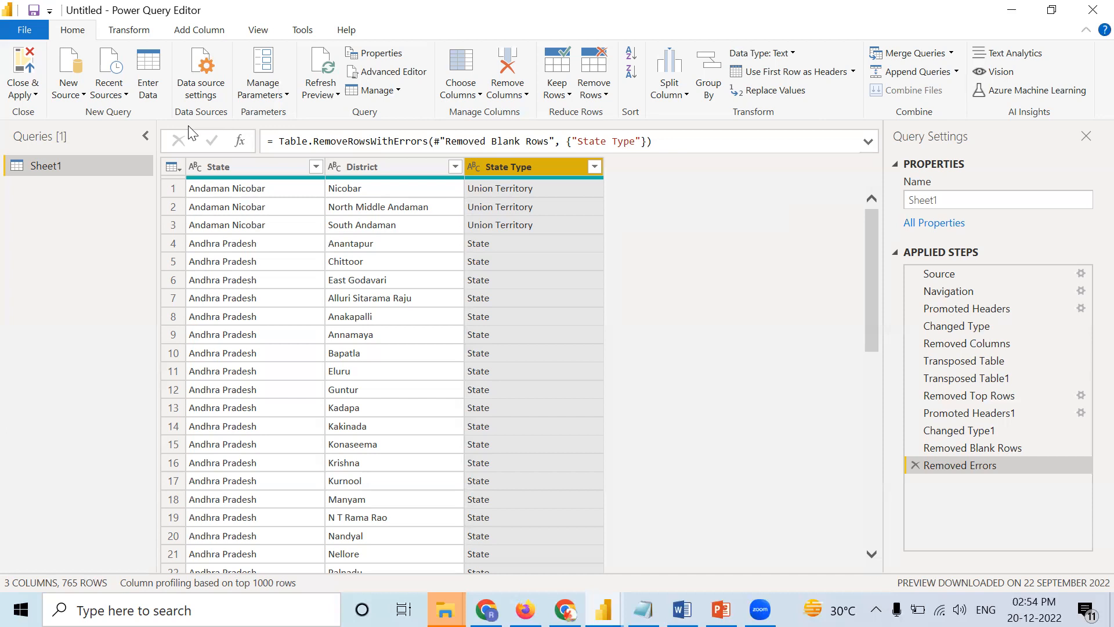
pyautogui.click(592, 167)
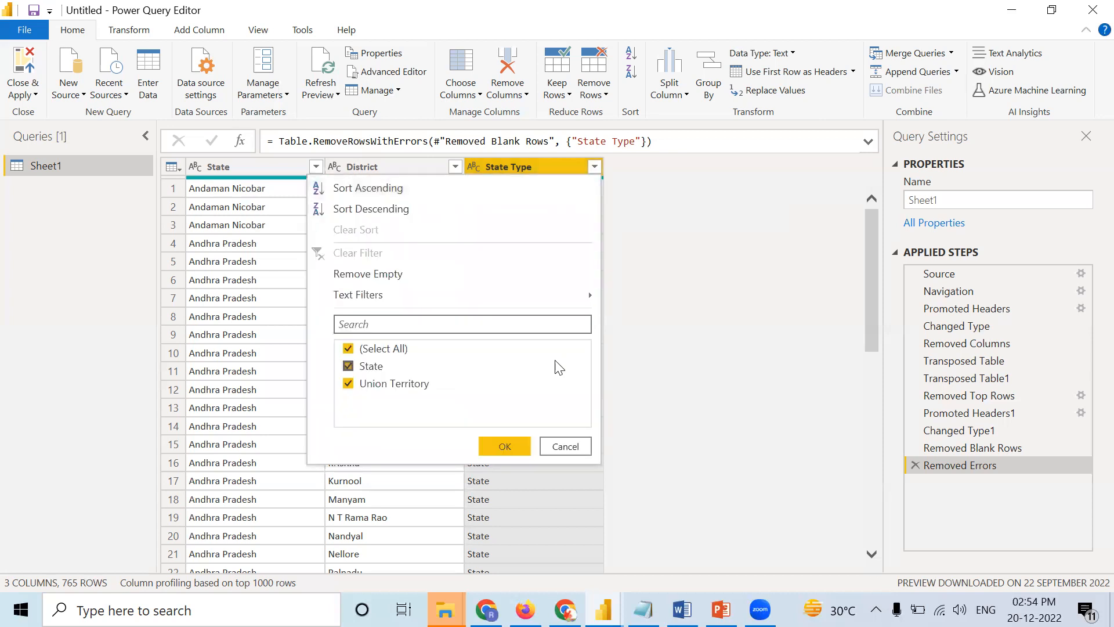
pyautogui.moveTo(591, 299)
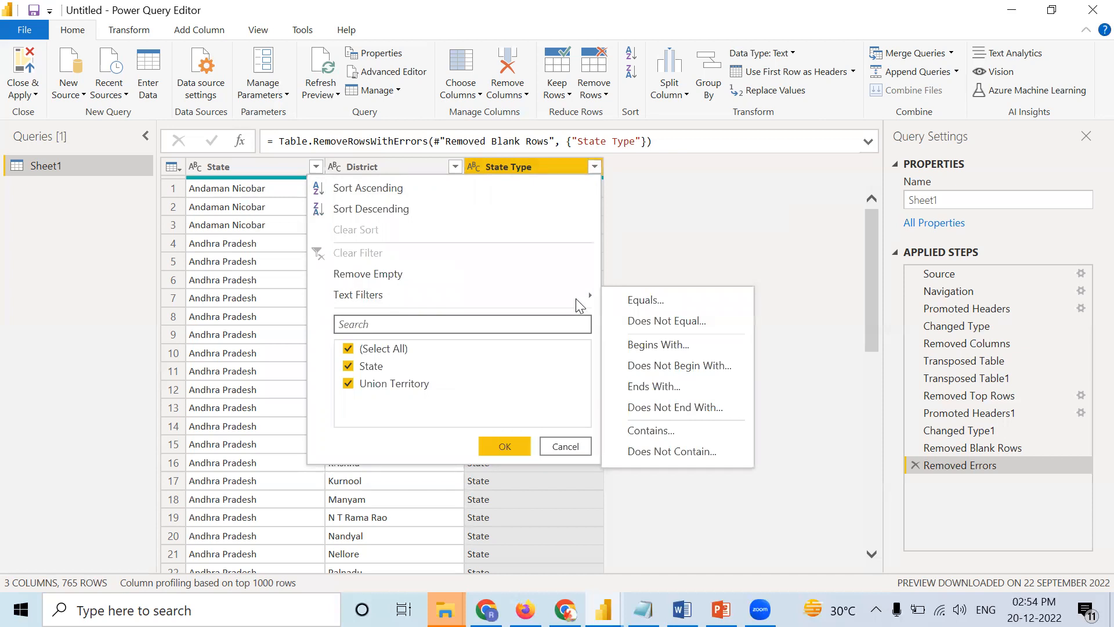
pyautogui.click(676, 221)
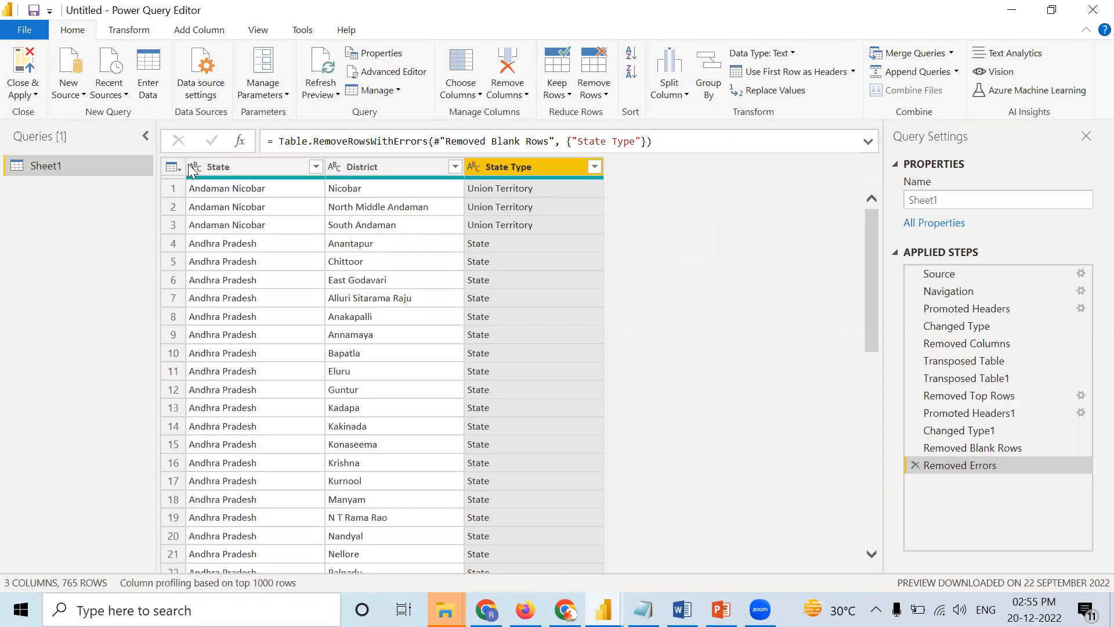
# Close the query editor and apply its changes to load the table into the report
pyautogui.click(23, 70)
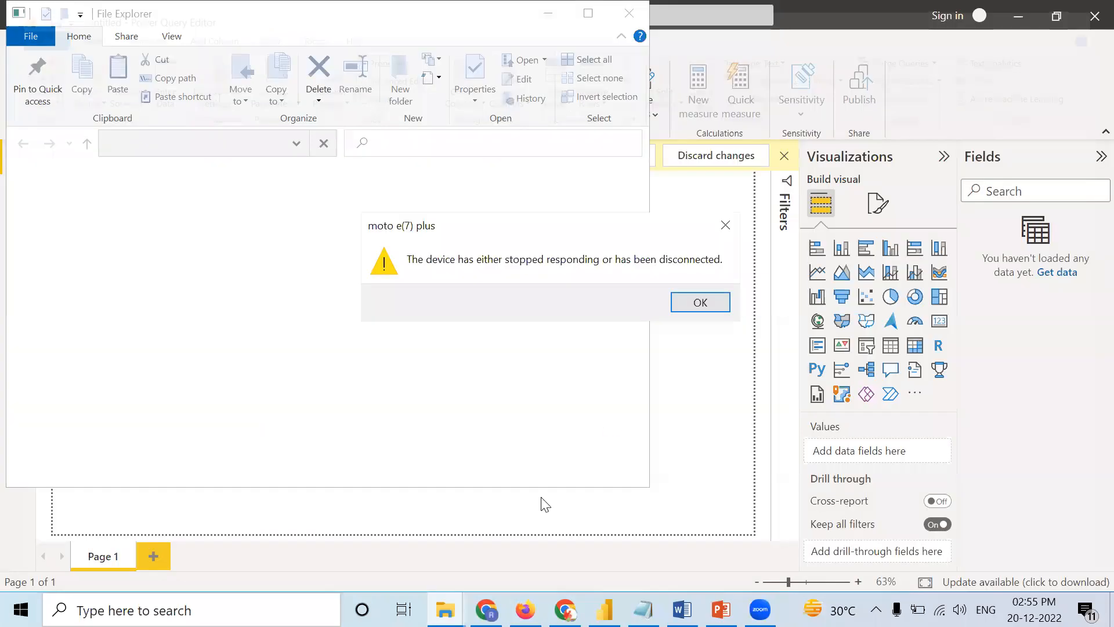
pyautogui.click(725, 225)
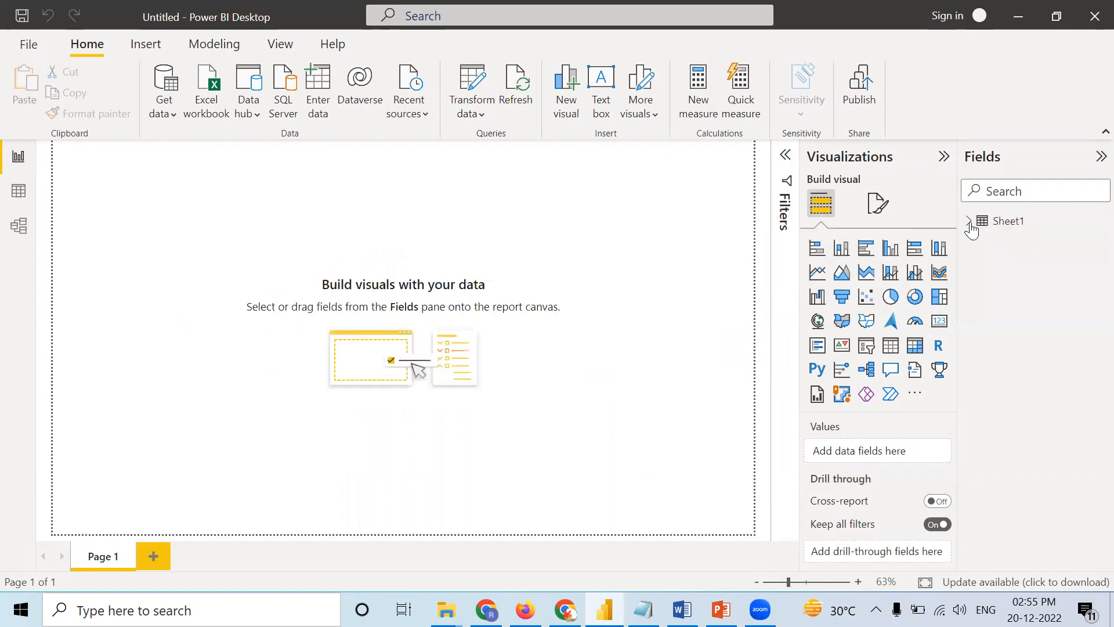
# Expand the Sheet1 table's fields and rename the table as India
pyautogui.click(969, 224)
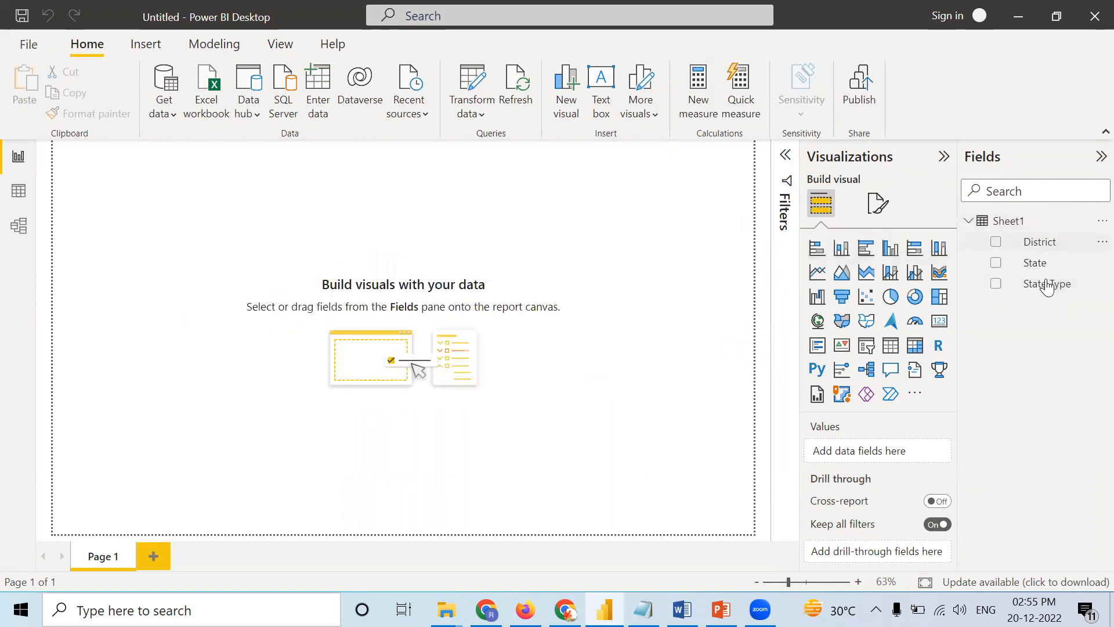
pyautogui.click(1101, 221)
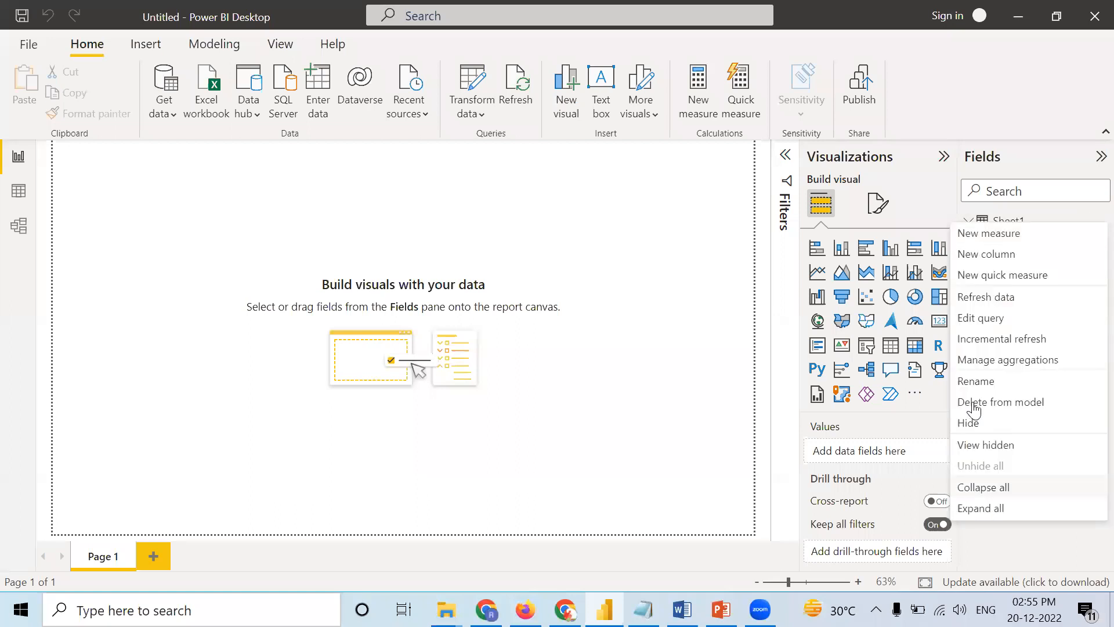
pyautogui.click(991, 382)
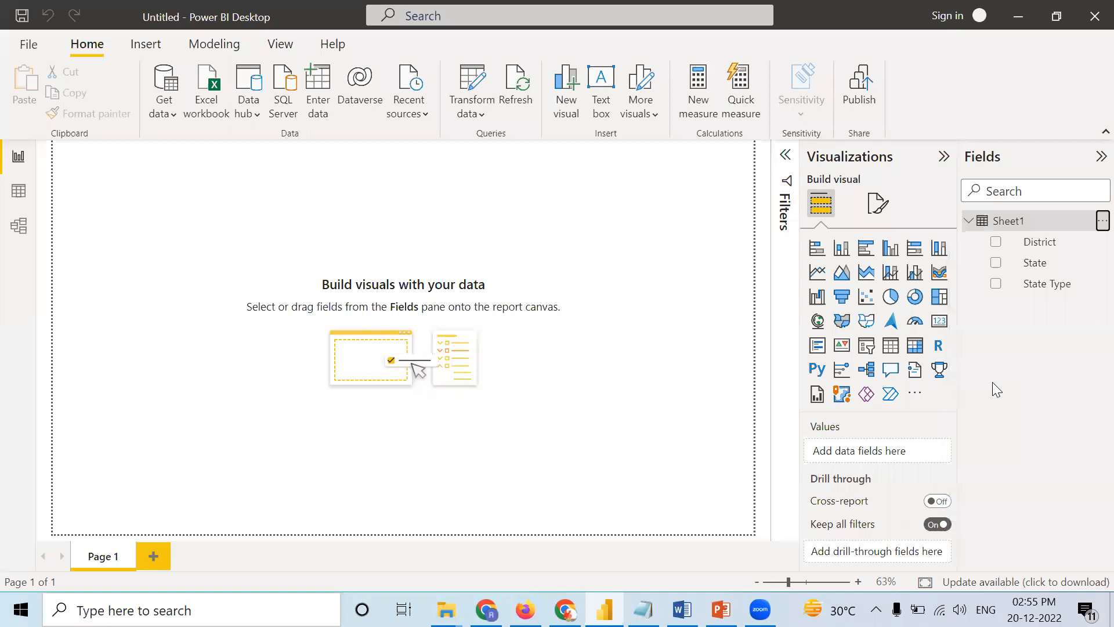
pyautogui.write('Ind')
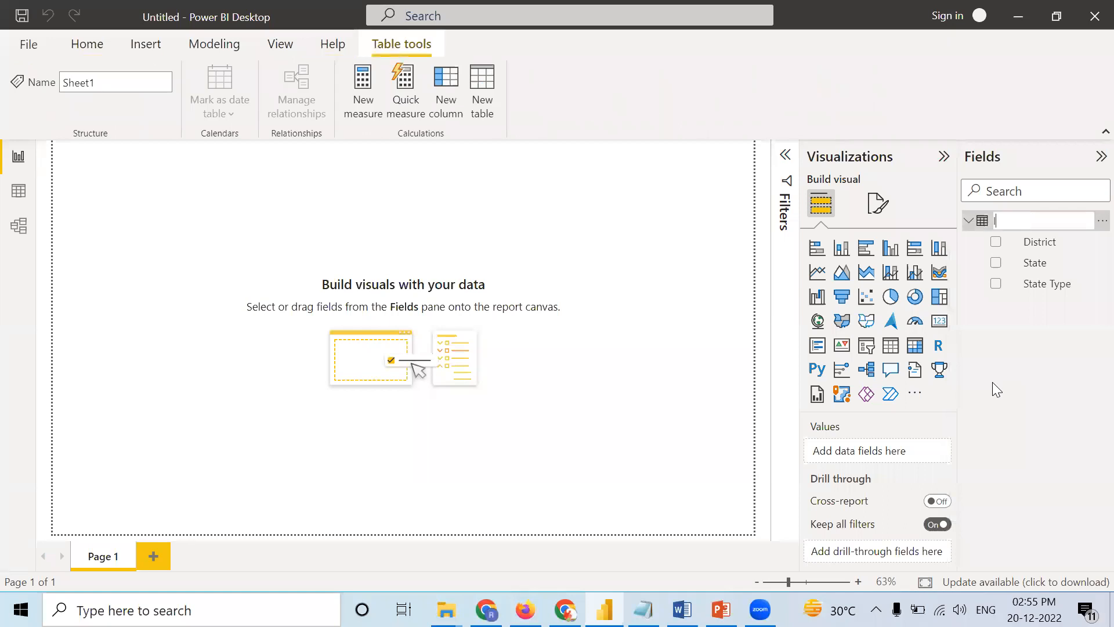
pyautogui.write('ia')
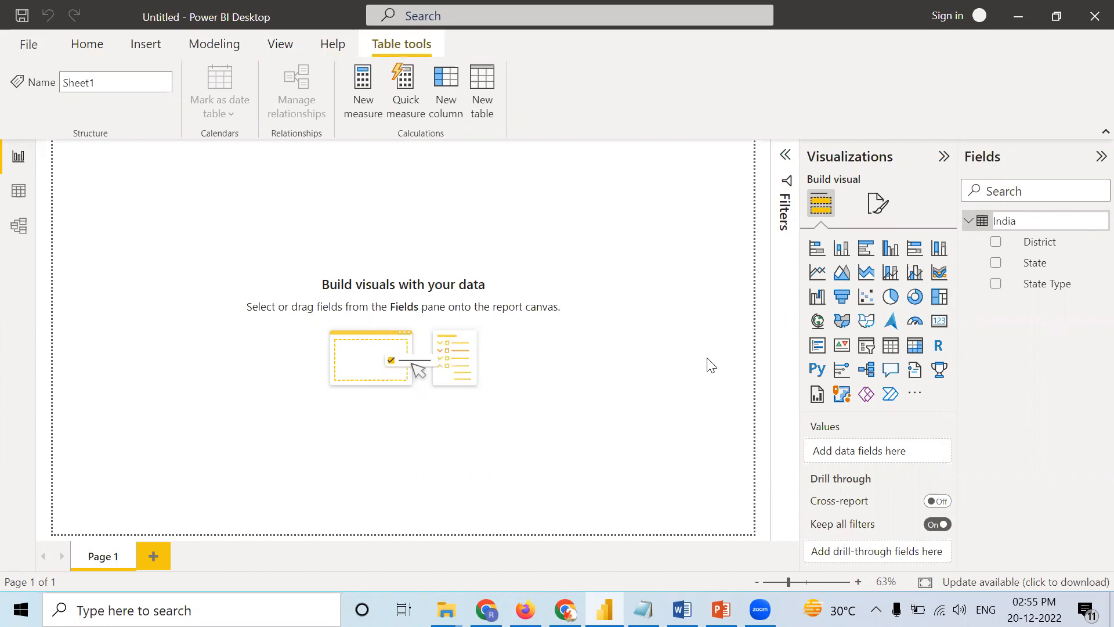
pyautogui.press('Return')
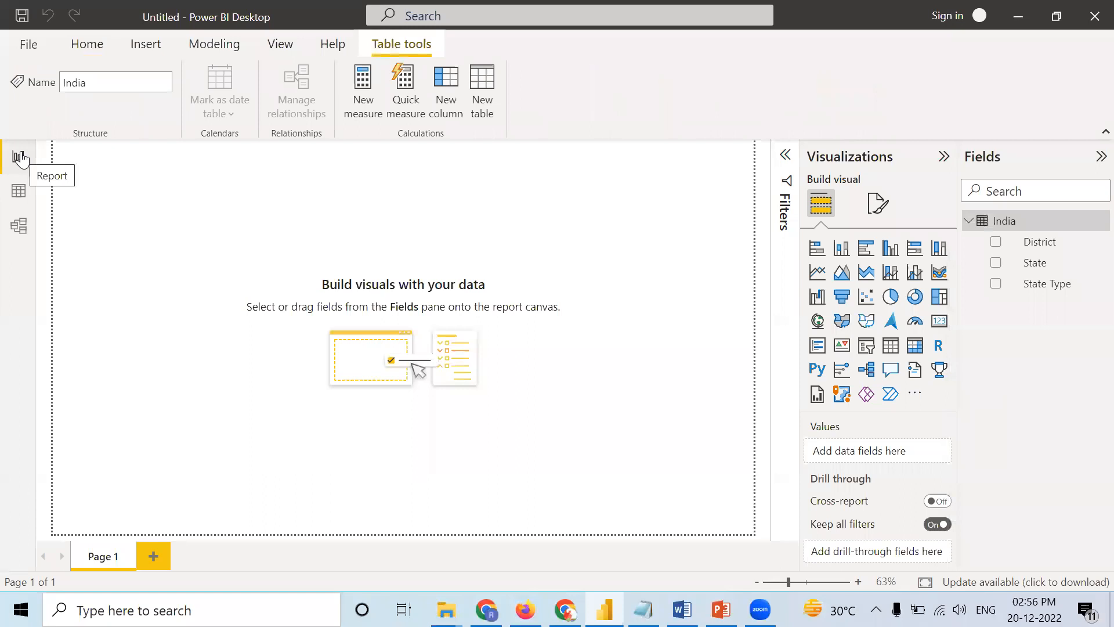
# View the India table's rows in Data view and its card in Model view, and return to Report view
pyautogui.click(18, 197)
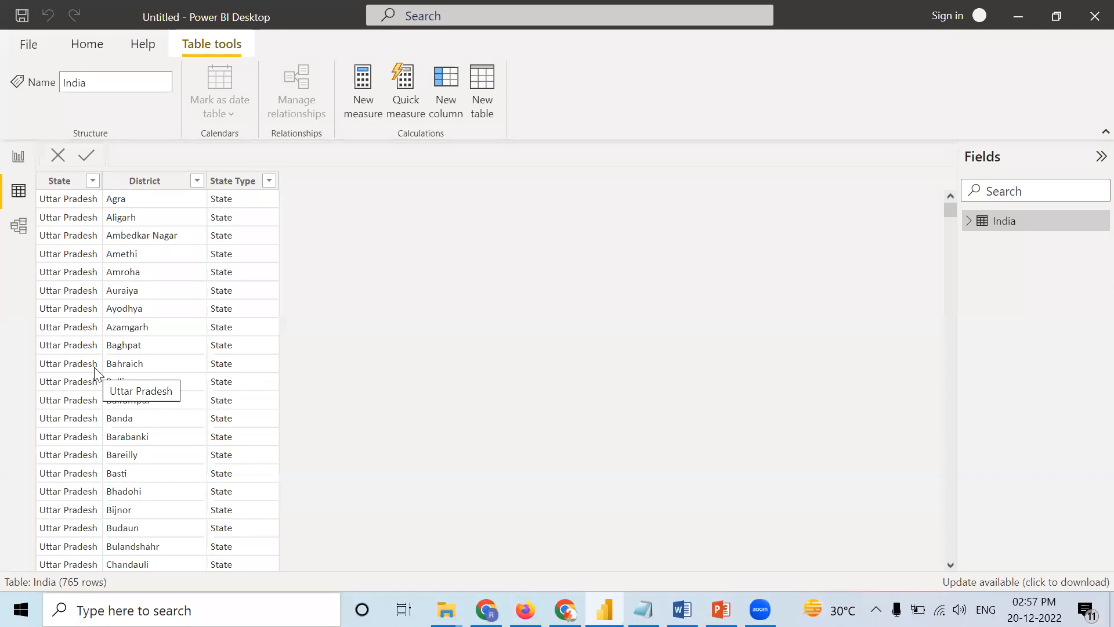
pyautogui.click(22, 229)
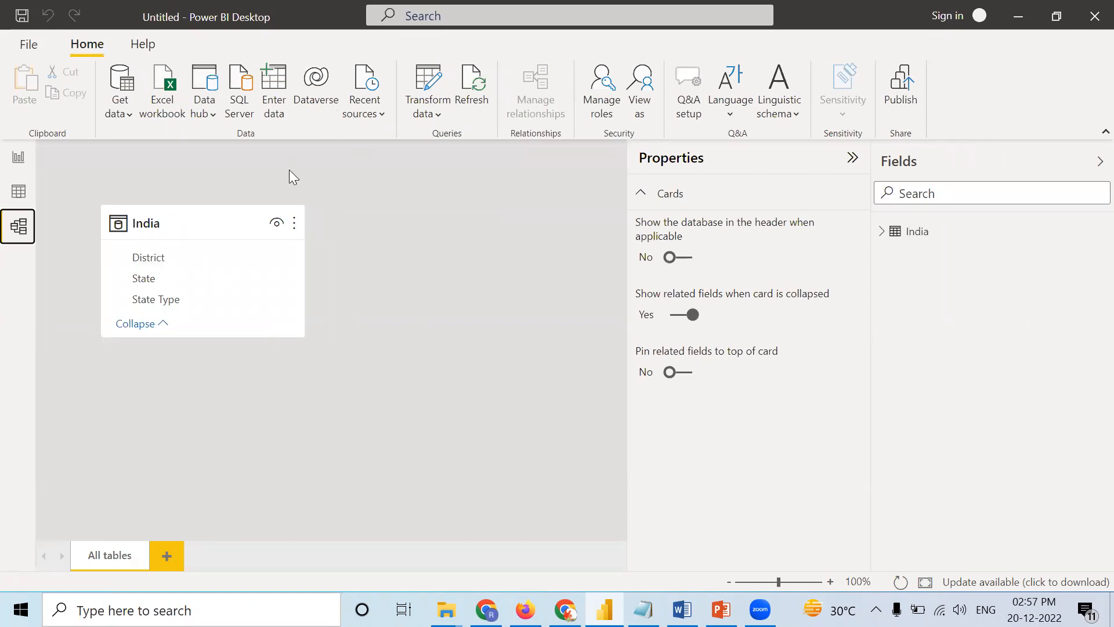
pyautogui.click(18, 158)
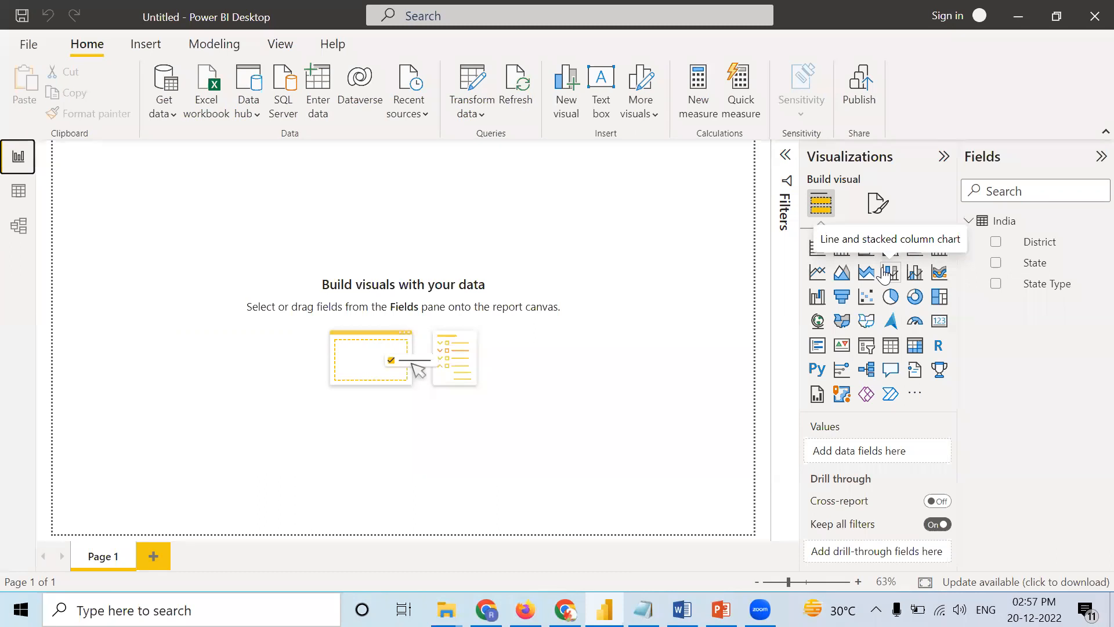
# Insert a stacked column chart with State on the X-axis and the count of State on the Y-axis
pyautogui.click(840, 248)
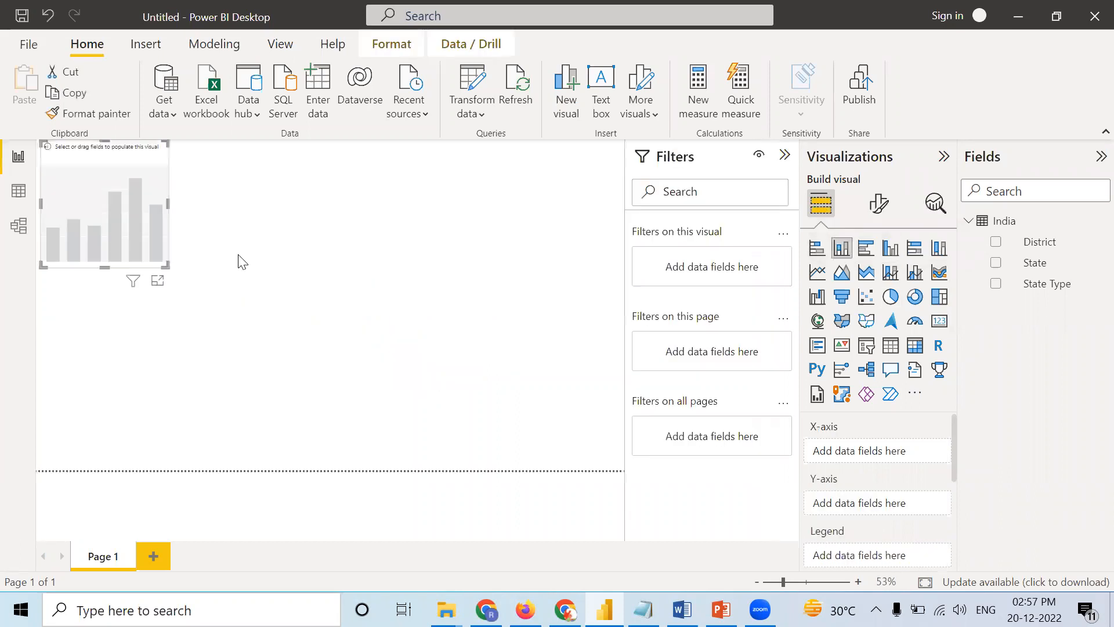
pyautogui.moveTo(1030, 266); pyautogui.dragTo(835, 452)
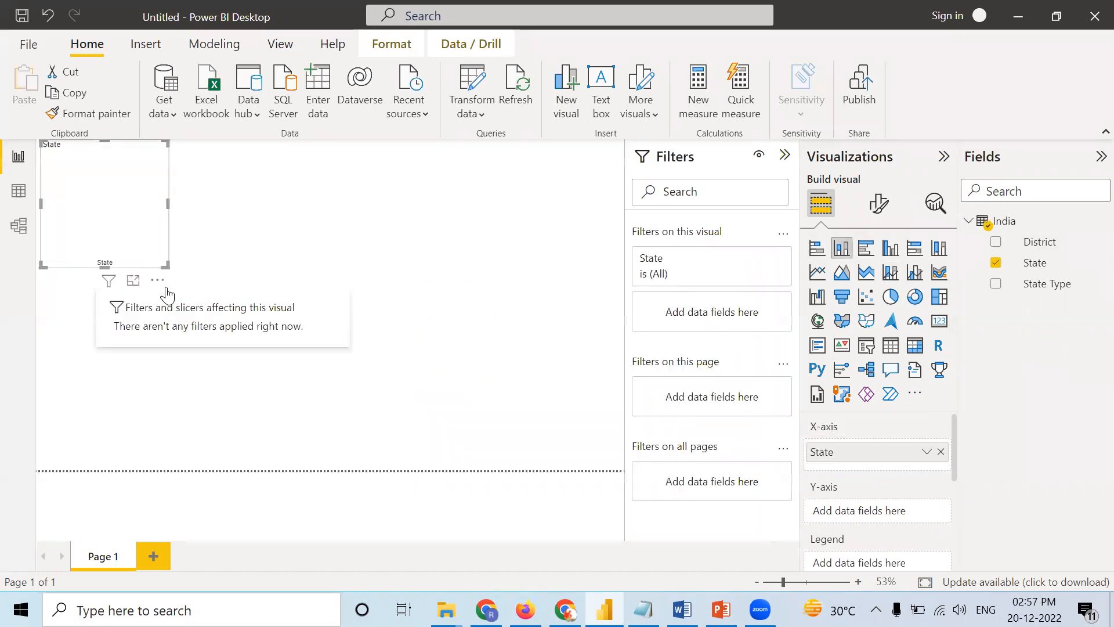
pyautogui.moveTo(1039, 266); pyautogui.dragTo(879, 508)
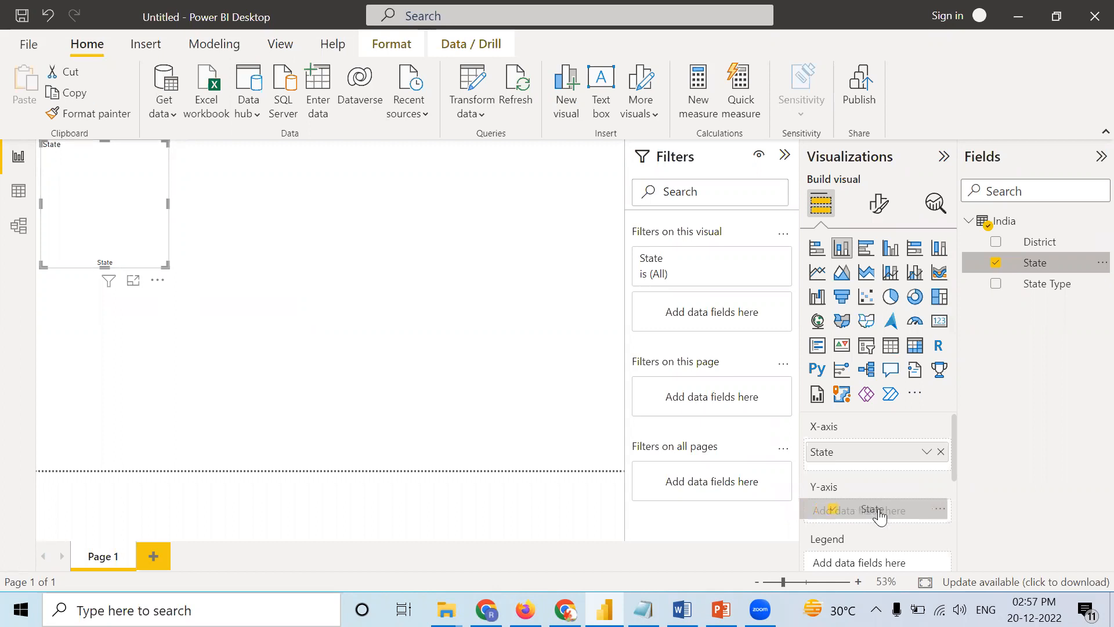
pyautogui.moveTo(880, 514); pyautogui.dragTo(879, 514)
# Enlarge the column chart to a height of about 700 and inspect the values of its first columns
pyautogui.moveTo(166, 266); pyautogui.dragTo(212, 292)
pyautogui.moveTo(304, 339); pyautogui.dragTo(577, 464)
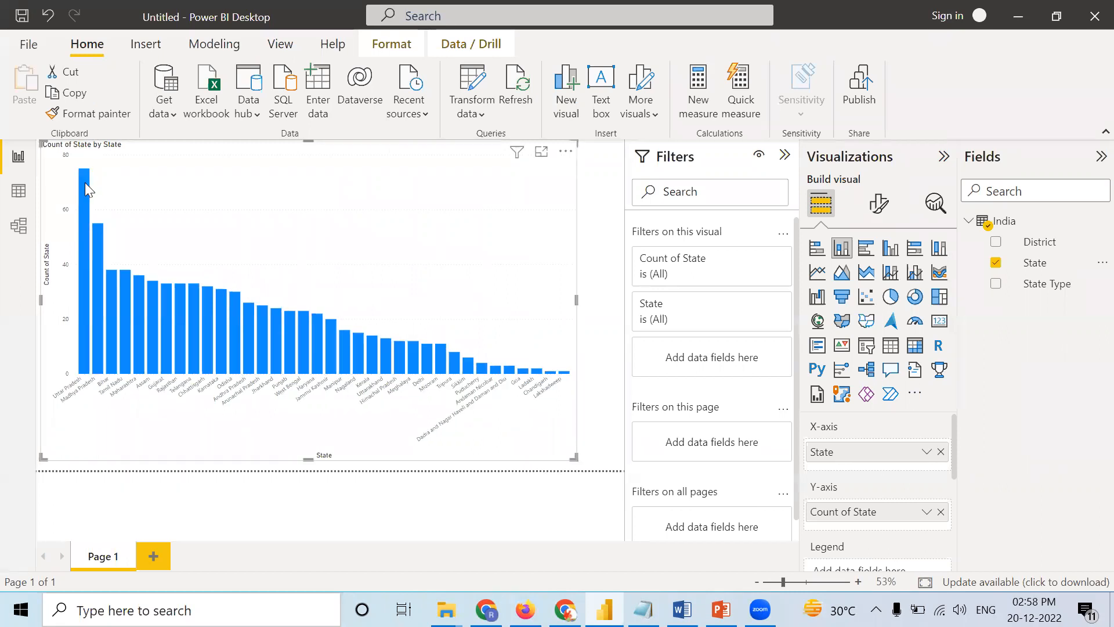
pyautogui.moveTo(85, 183)
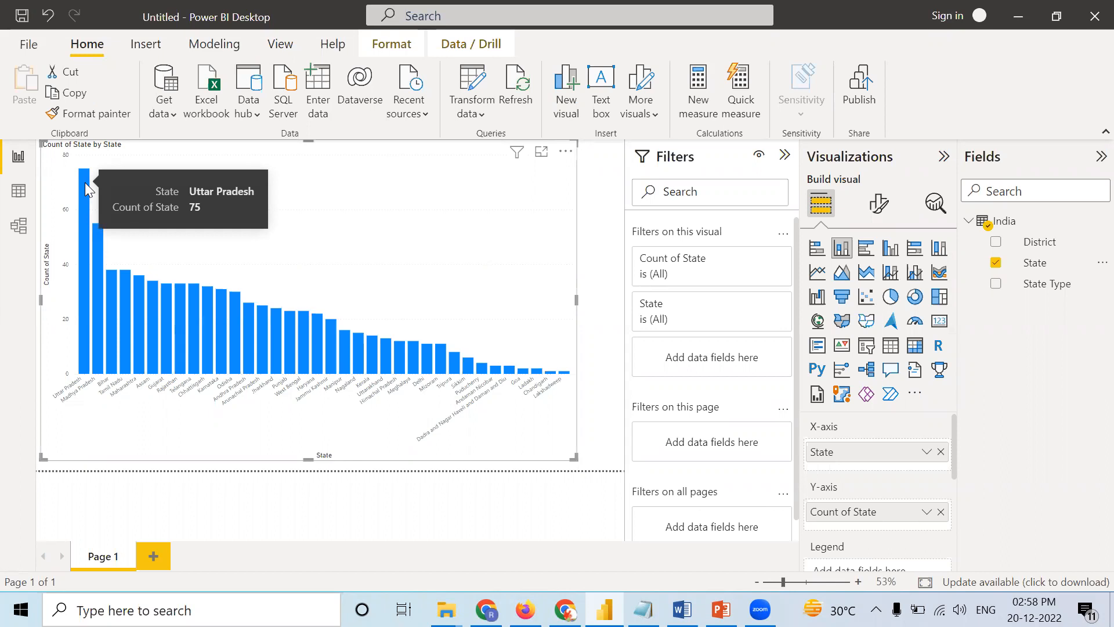
pyautogui.moveTo(96, 246)
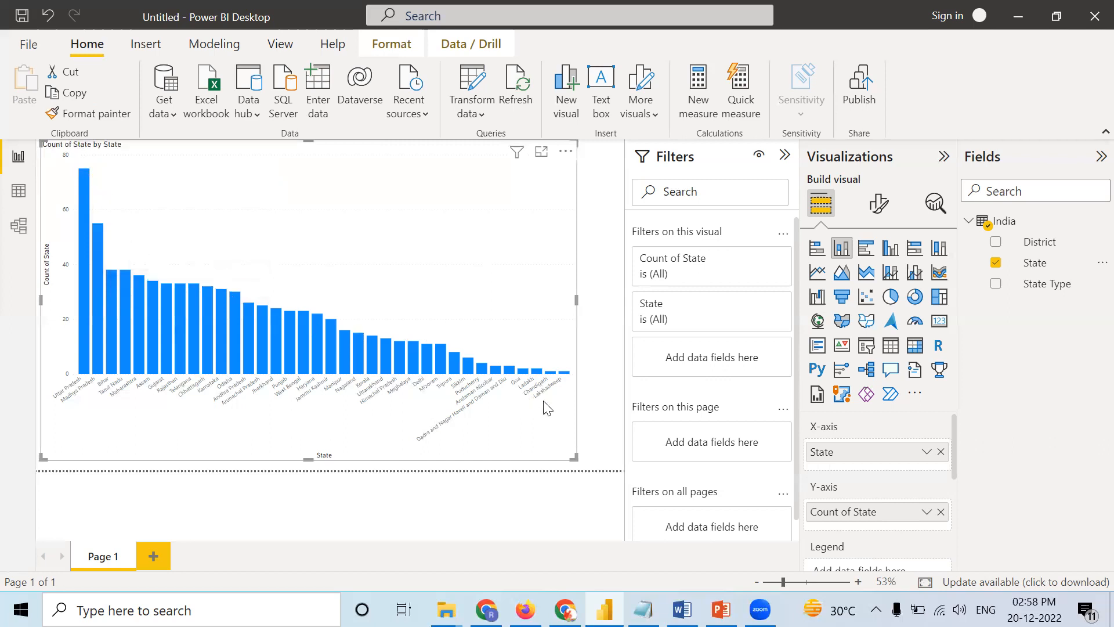
# Turn on data labels in the column chart's visual formatting
pyautogui.click(885, 210)
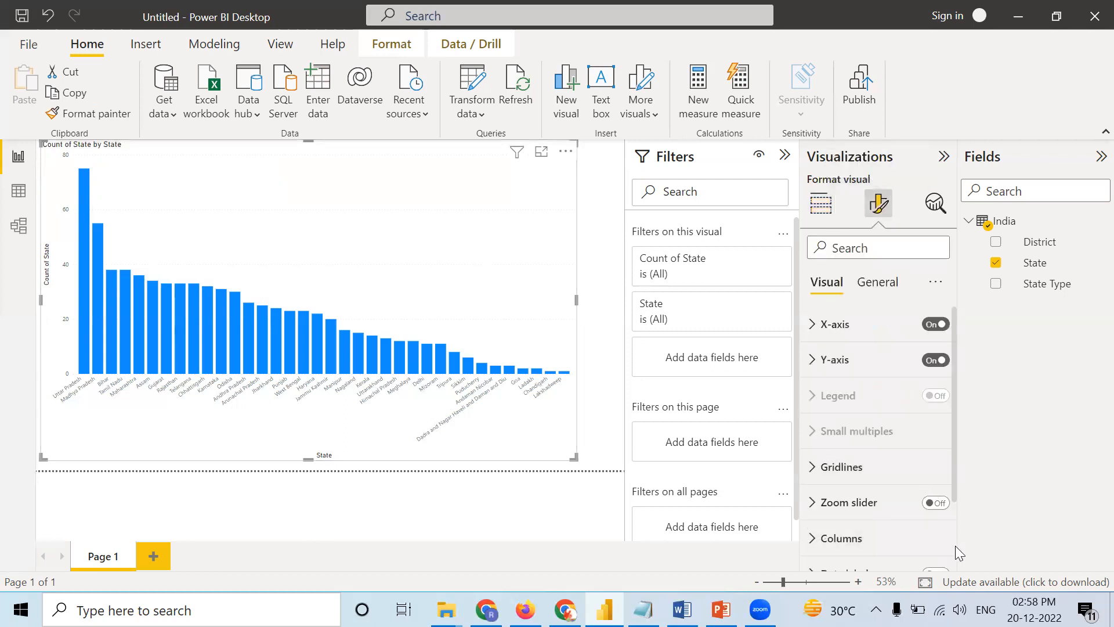
pyautogui.scroll(-2, 954, 546)
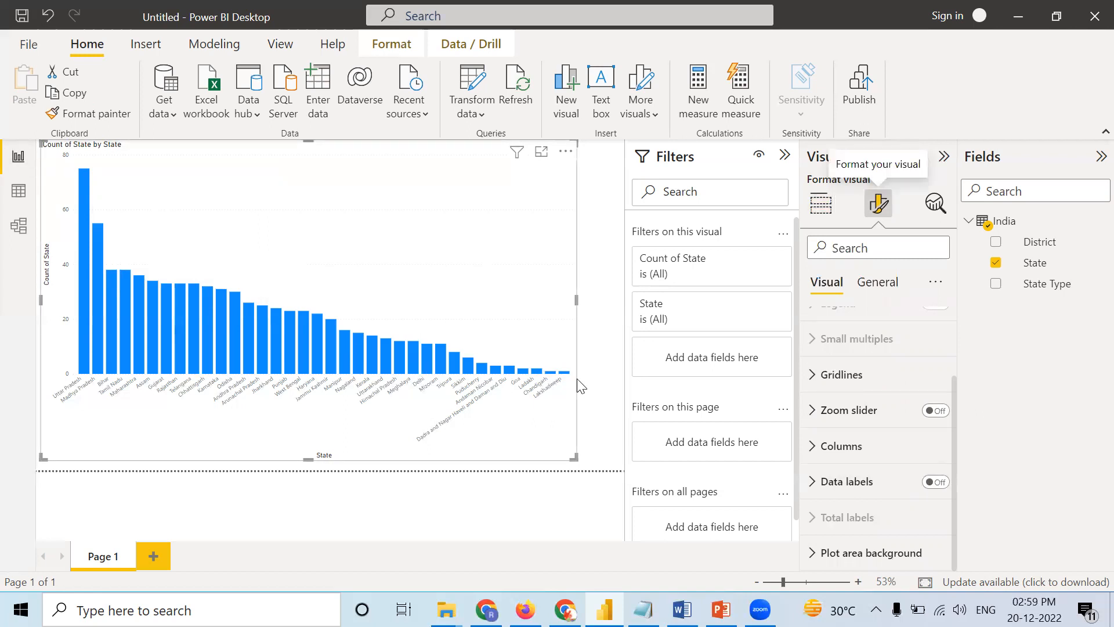
pyautogui.click(939, 486)
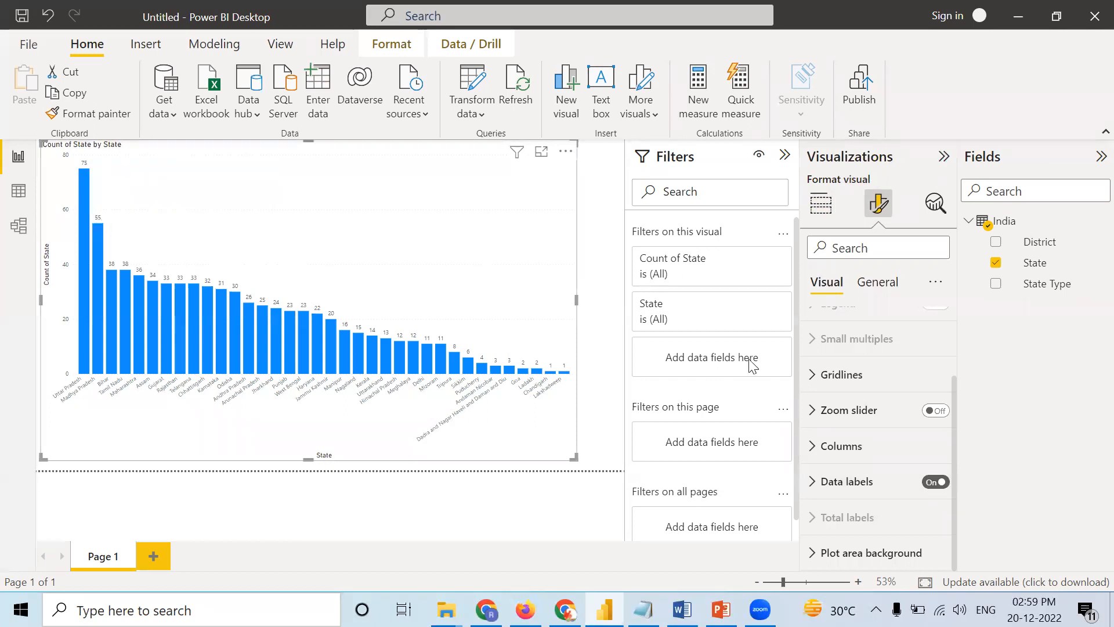
# Search the format settings for "size" and set the data label values' font size to 15
pyautogui.click(863, 253)
pyautogui.write('siz')
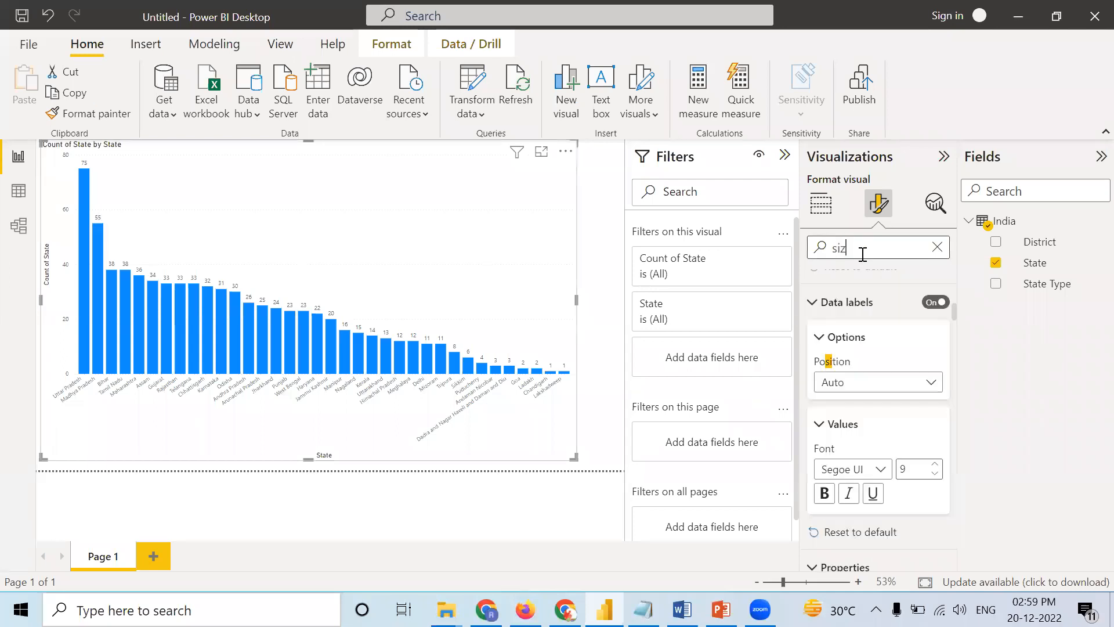
pyautogui.write('e')
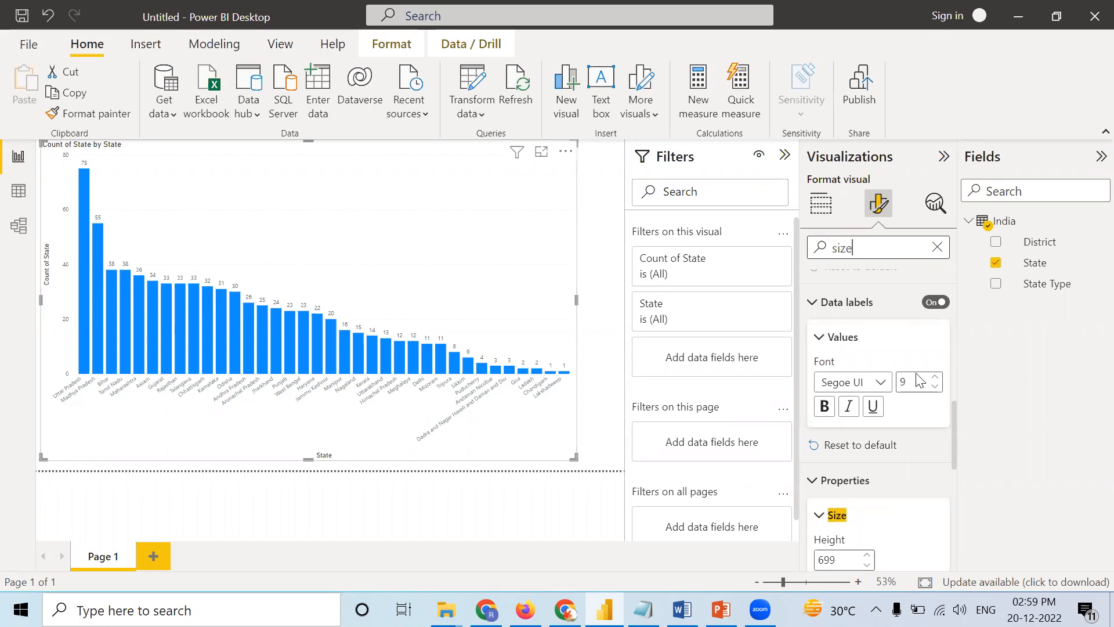
pyautogui.doubleClick(935, 382)
pyautogui.tripleClick(935, 382)
pyautogui.doubleClick(935, 382)
pyautogui.click(935, 381)
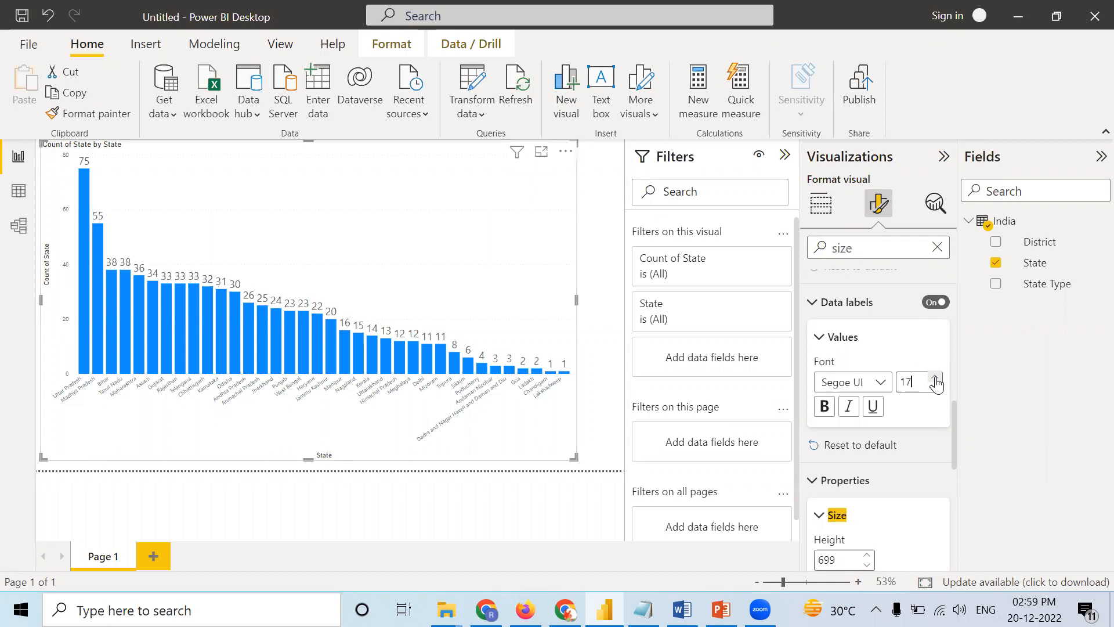
pyautogui.click(934, 387)
pyautogui.click(934, 387)
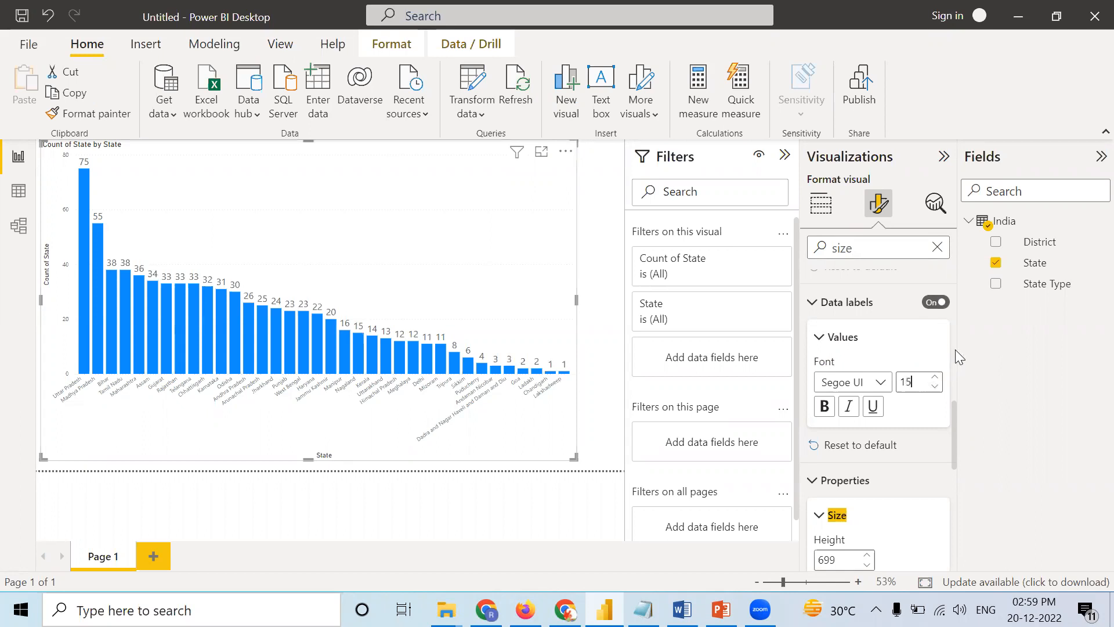
# Set the font size of the X-axis values to 13
pyautogui.scroll(4, 953, 337)
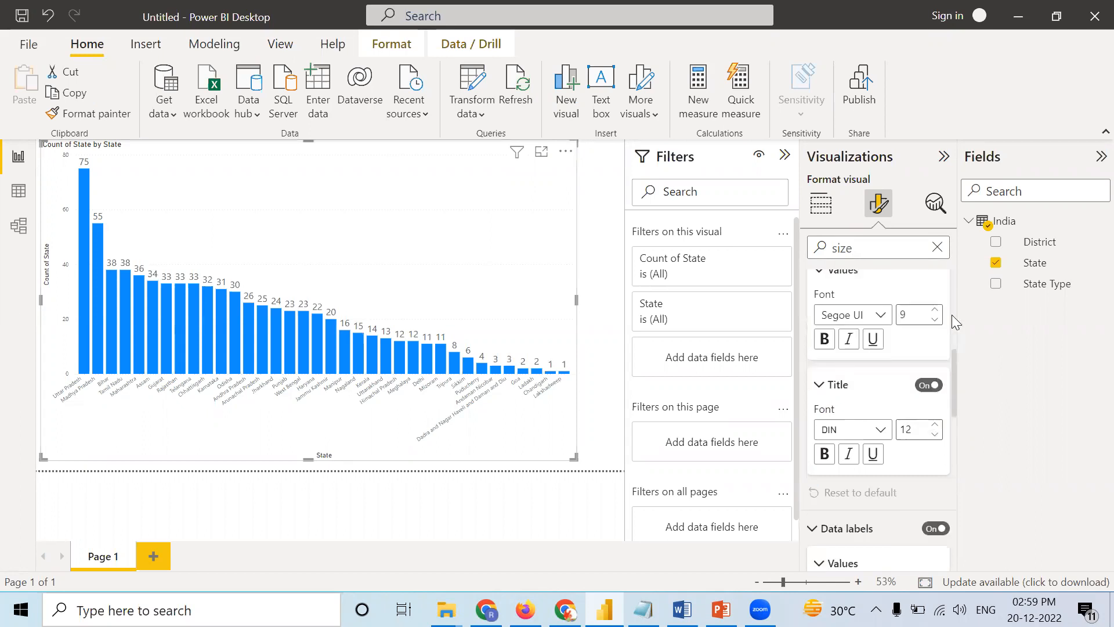
pyautogui.scroll(4, 951, 314)
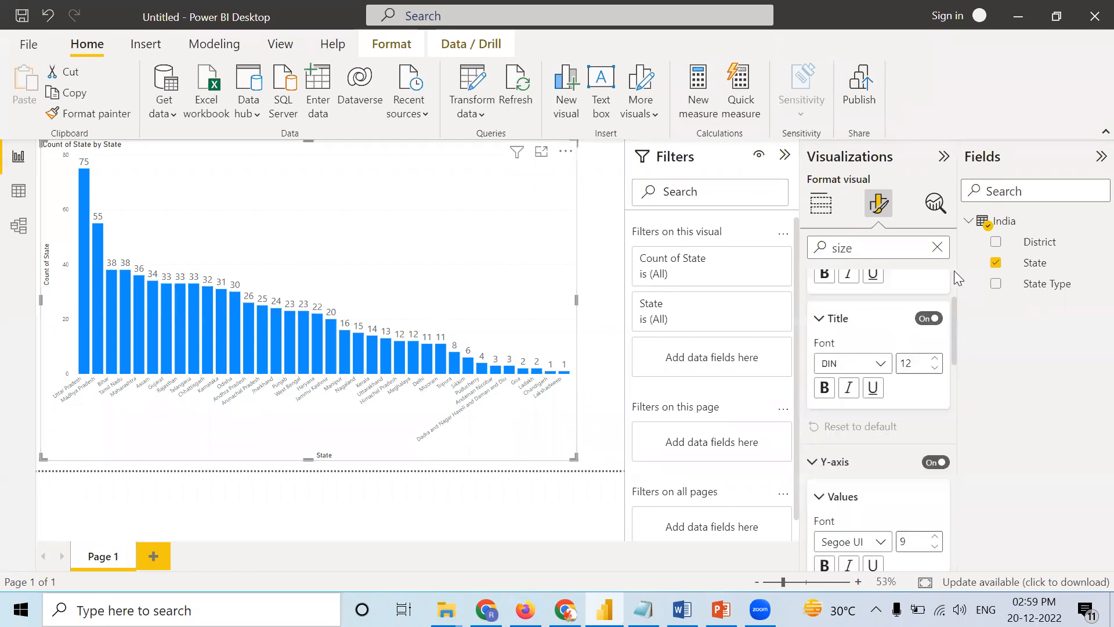
pyautogui.scroll(2, 936, 375)
pyautogui.click(934, 363)
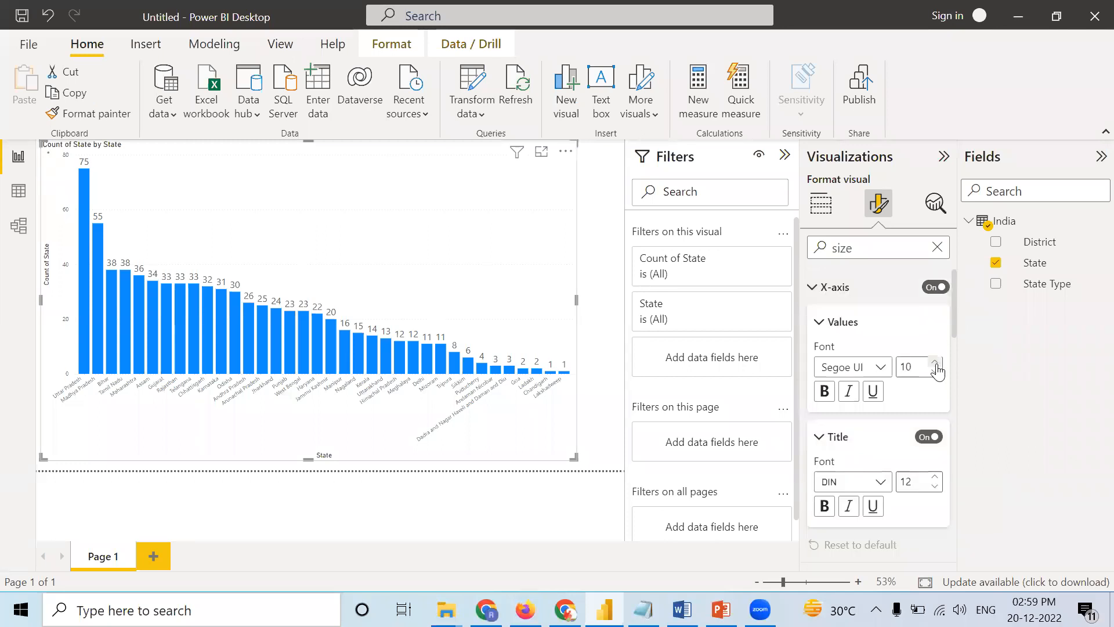
pyautogui.click(935, 362)
pyautogui.click(934, 363)
pyautogui.click(935, 363)
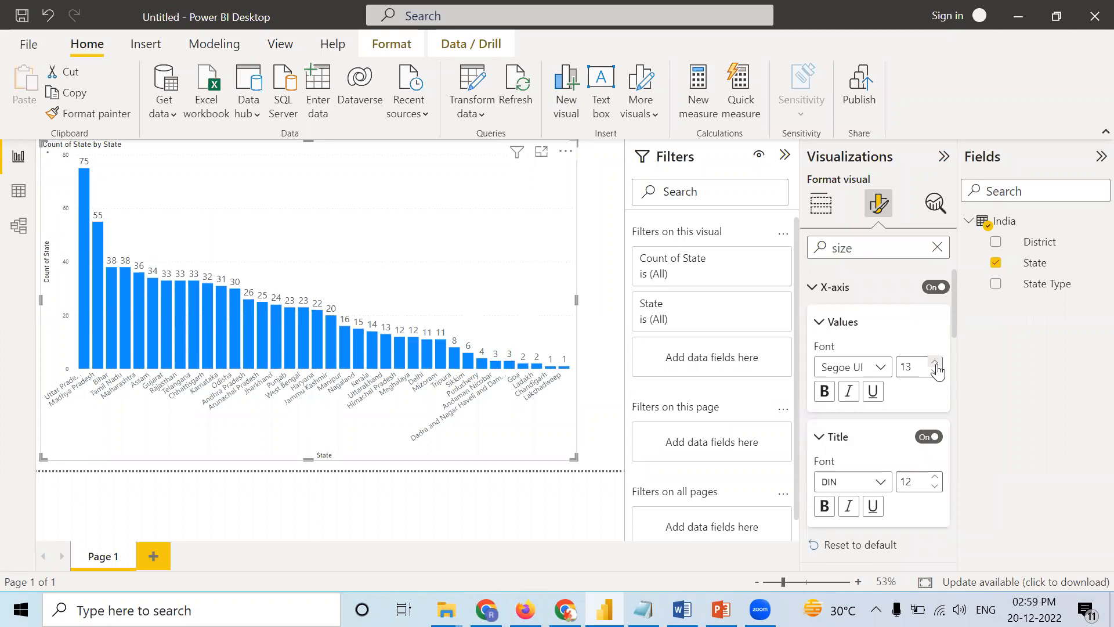
# Increase the font size of the X-axis values to 17
pyautogui.click(934, 363)
pyautogui.click(935, 362)
pyautogui.click(935, 362)
pyautogui.click(934, 363)
# Increase the font size of the X-axis title to 19
pyautogui.click(931, 476)
pyautogui.click(930, 476)
pyautogui.click(931, 476)
pyautogui.click(930, 477)
pyautogui.click(931, 477)
pyautogui.click(930, 477)
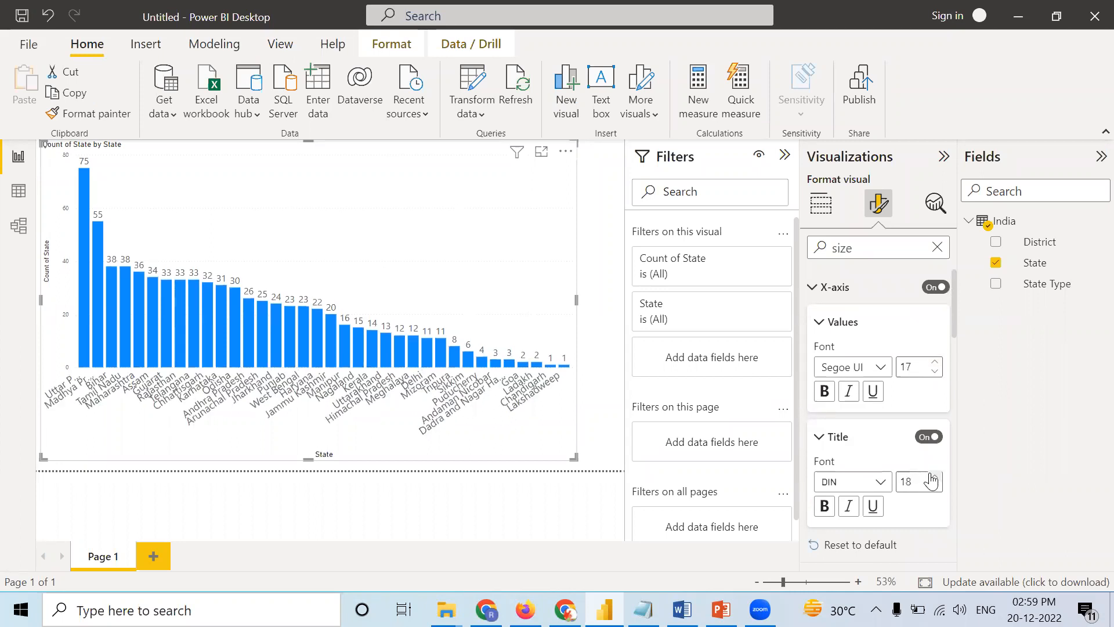
pyautogui.click(930, 477)
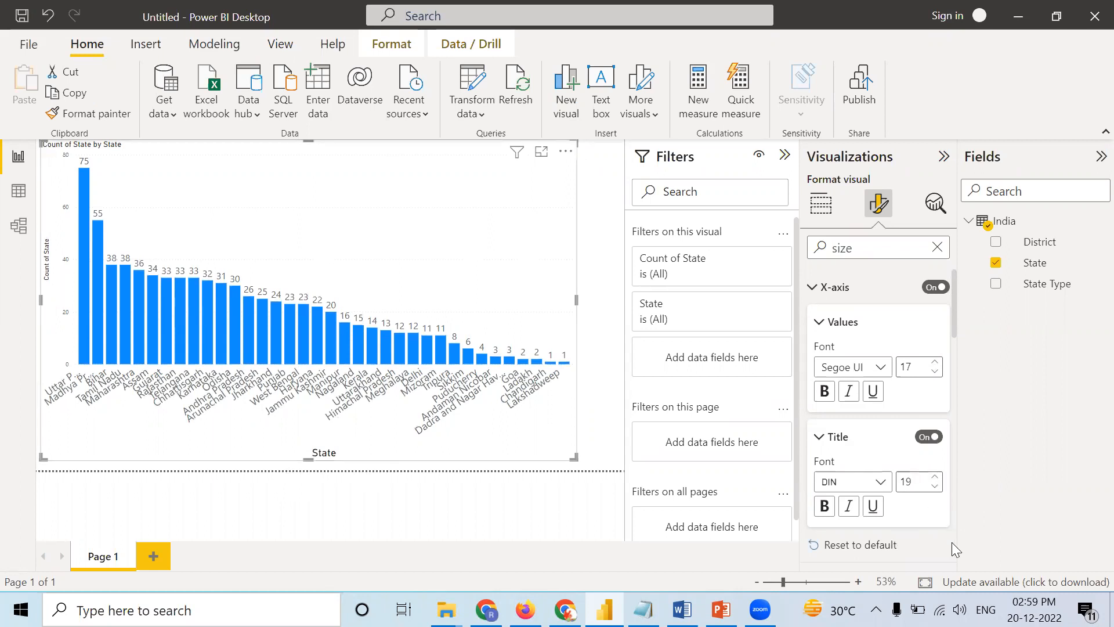
# Set the font size of the Y-axis values to 14
pyautogui.scroll(-3, 951, 542)
pyautogui.click(935, 430)
pyautogui.click(934, 430)
pyautogui.click(935, 430)
pyautogui.click(935, 430)
pyautogui.click(935, 430)
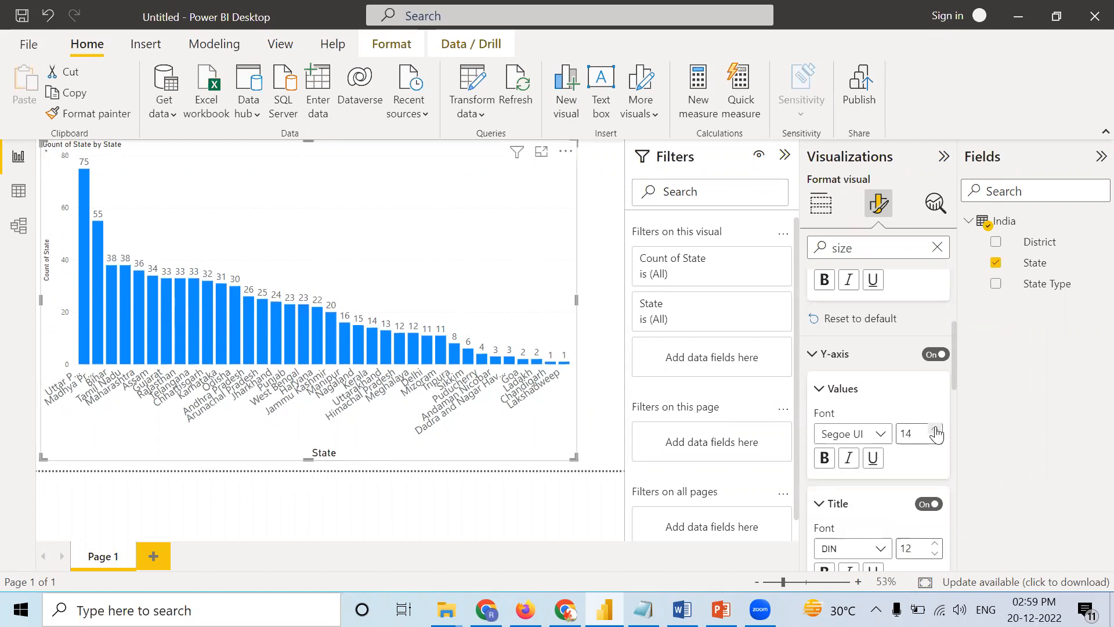
pyautogui.click(934, 430)
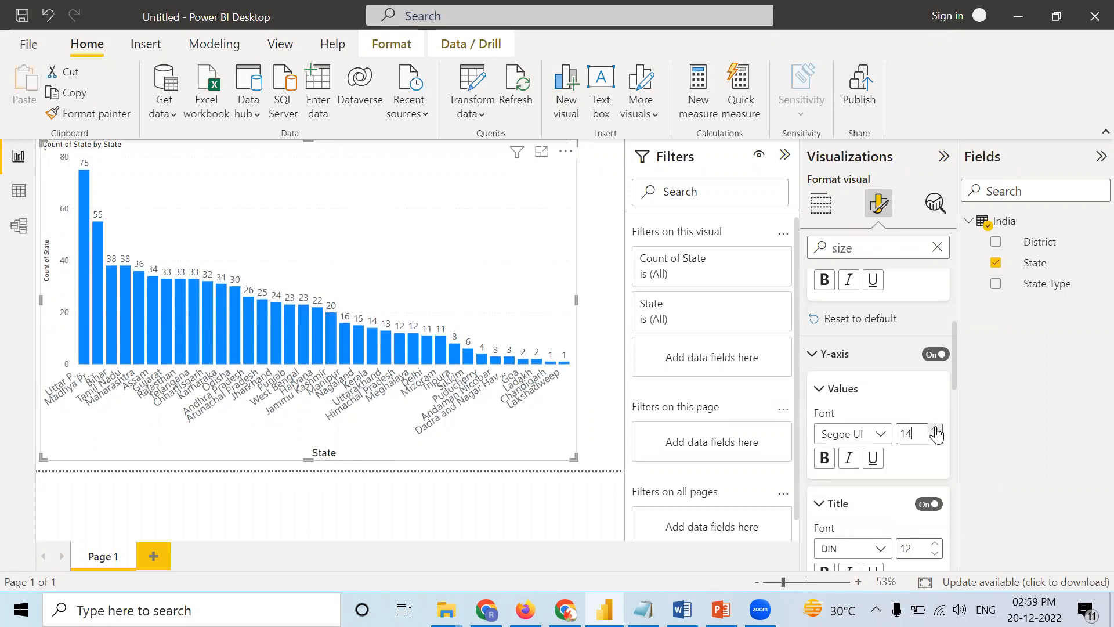
# Set the font size of the Y-axis title to 20 and deselect the chart
pyautogui.click(934, 545)
pyautogui.click(933, 544)
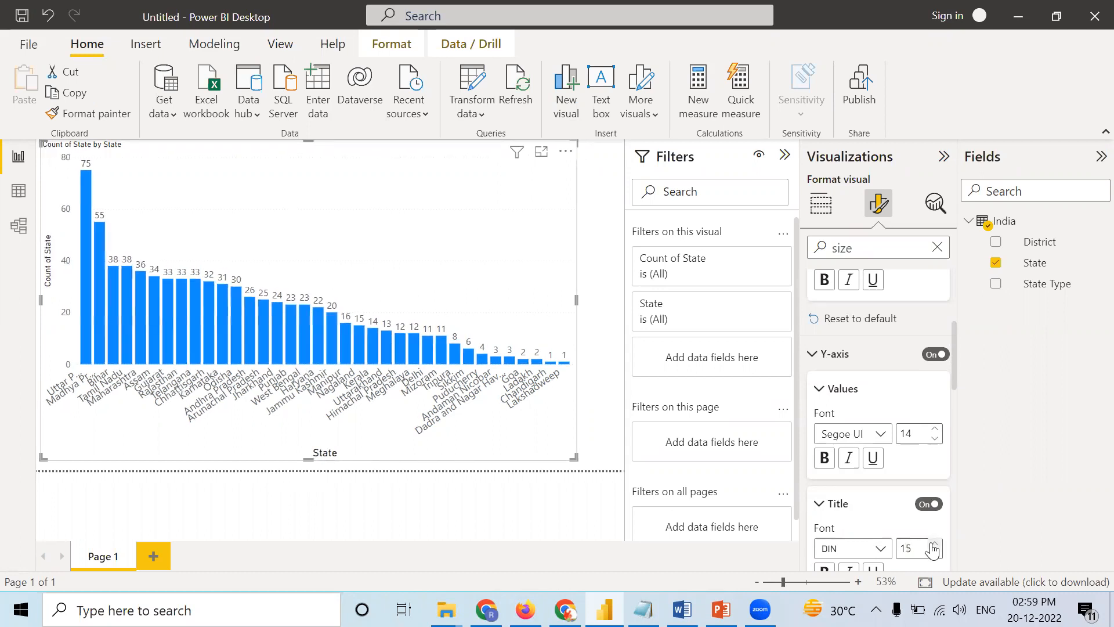
pyautogui.click(934, 544)
pyautogui.click(934, 545)
pyautogui.click(933, 545)
pyautogui.click(933, 545)
pyautogui.click(933, 545)
pyautogui.click(933, 545)
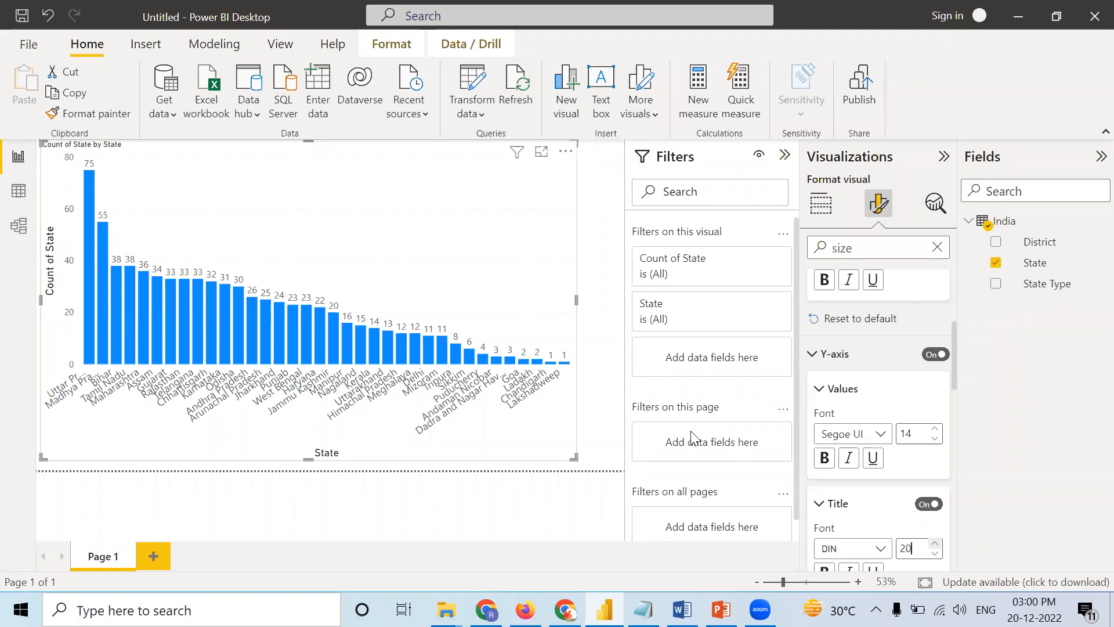
pyautogui.click(479, 497)
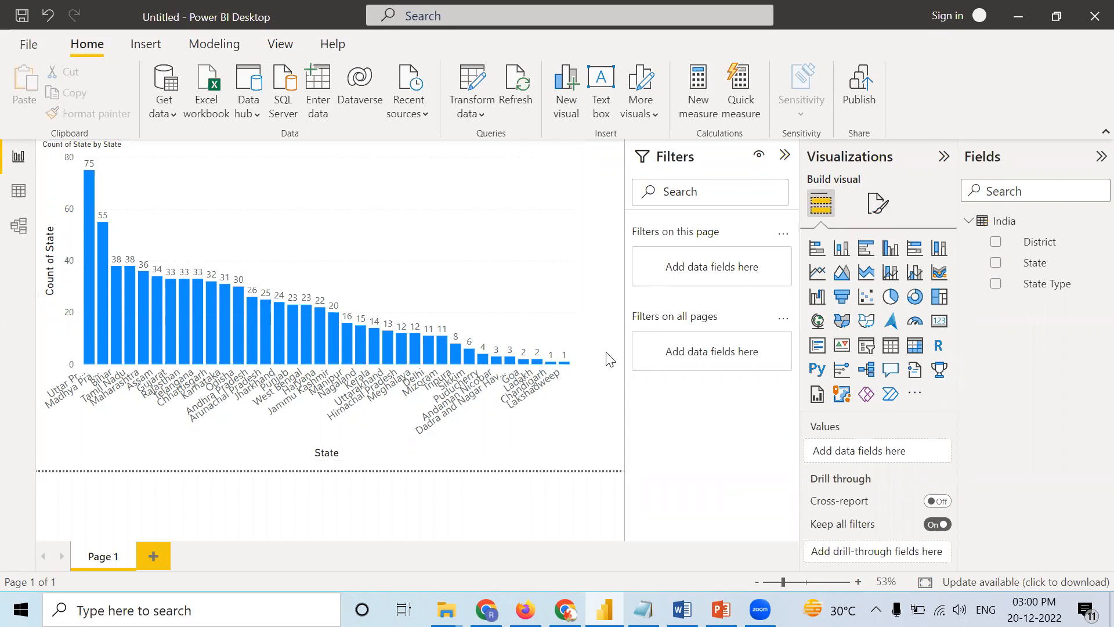
# Select the column chart and review its visual format settings from the X-axis down to the plot area background
pyautogui.click(465, 260)
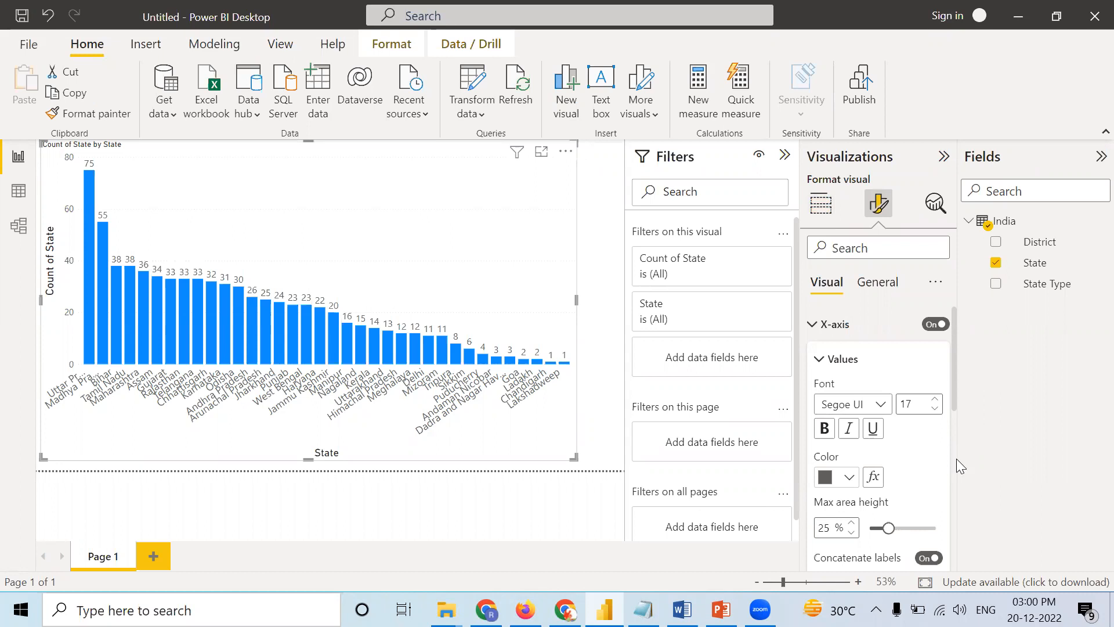
pyautogui.scroll(-2, 955, 460)
pyautogui.scroll(-1, 954, 459)
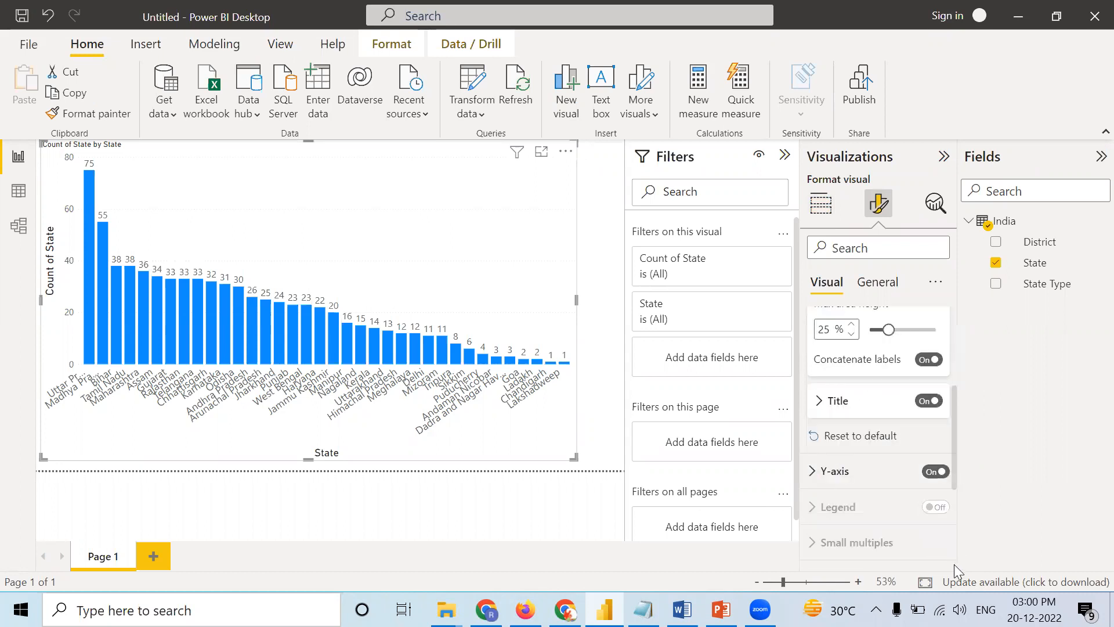
pyautogui.scroll(-3, 894, 460)
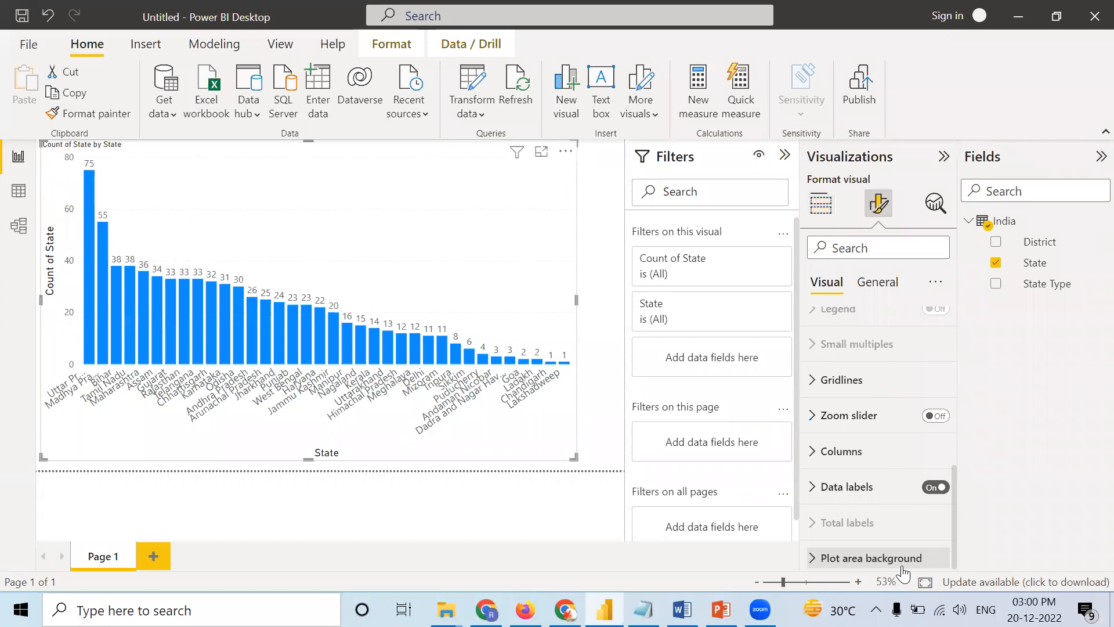
# Switch the state count visual in turn to a pie chart, a donut chart, a treemap and a funnel
pyautogui.click(829, 222)
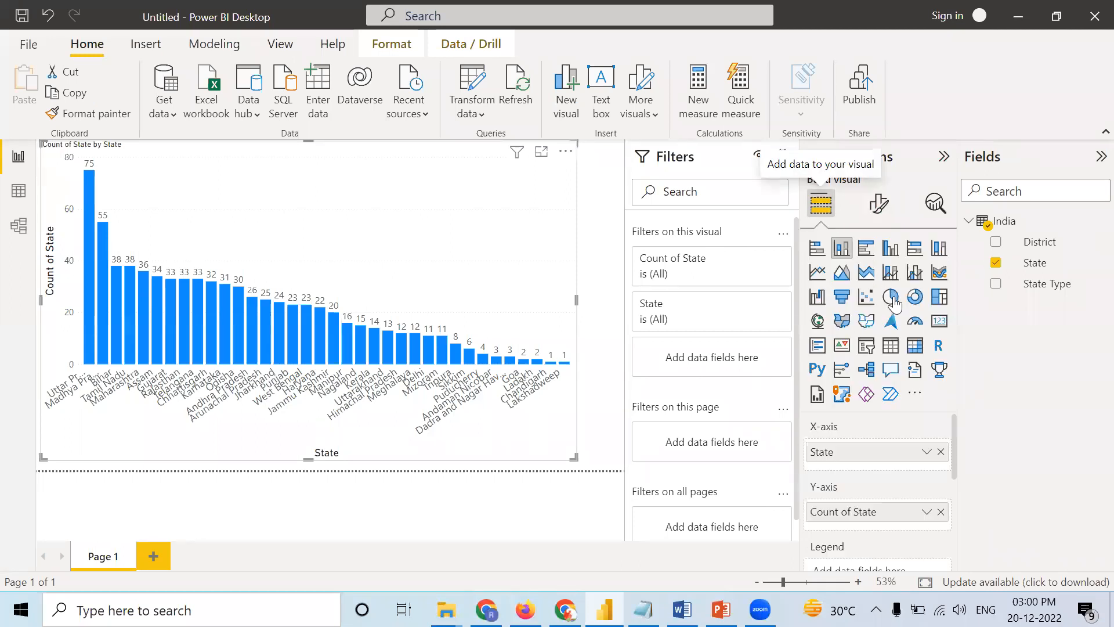
pyautogui.click(892, 299)
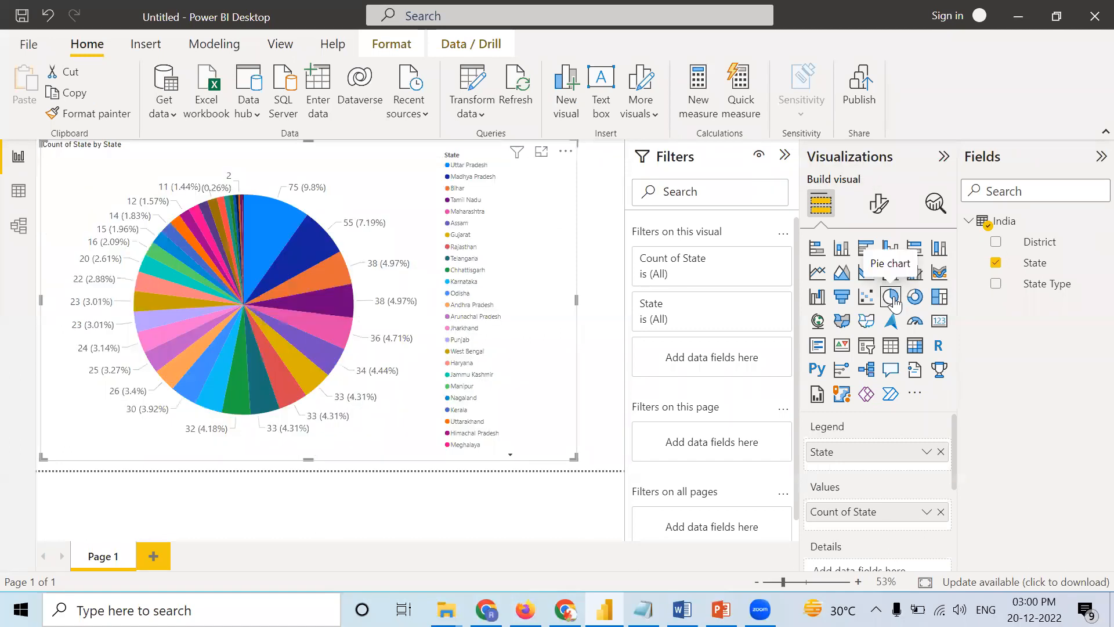
pyautogui.click(922, 306)
pyautogui.click(940, 306)
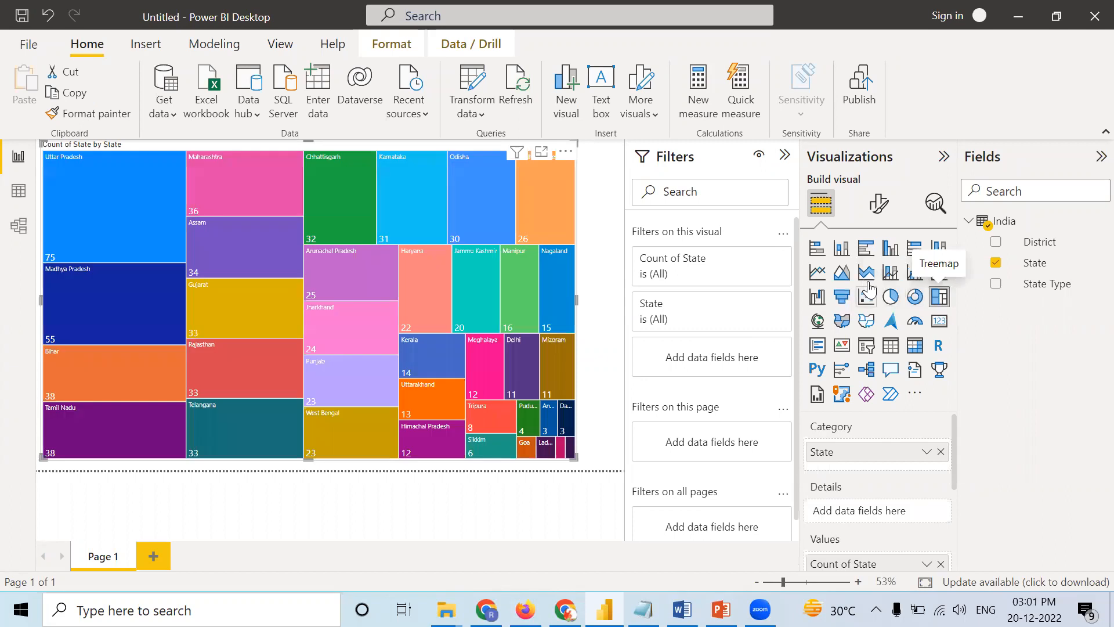
pyautogui.click(842, 298)
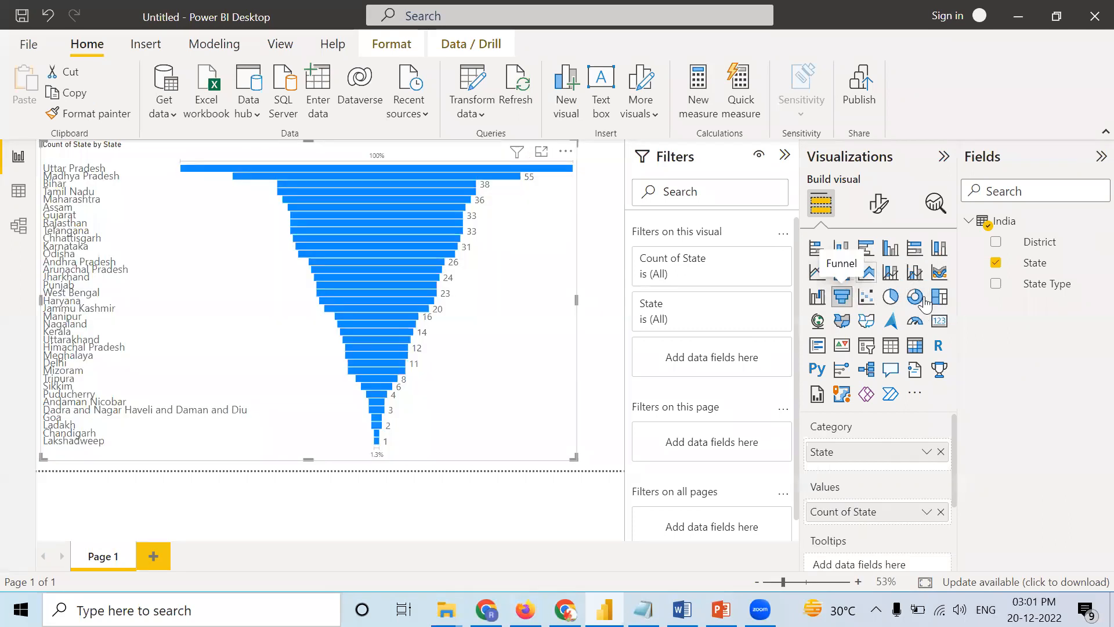